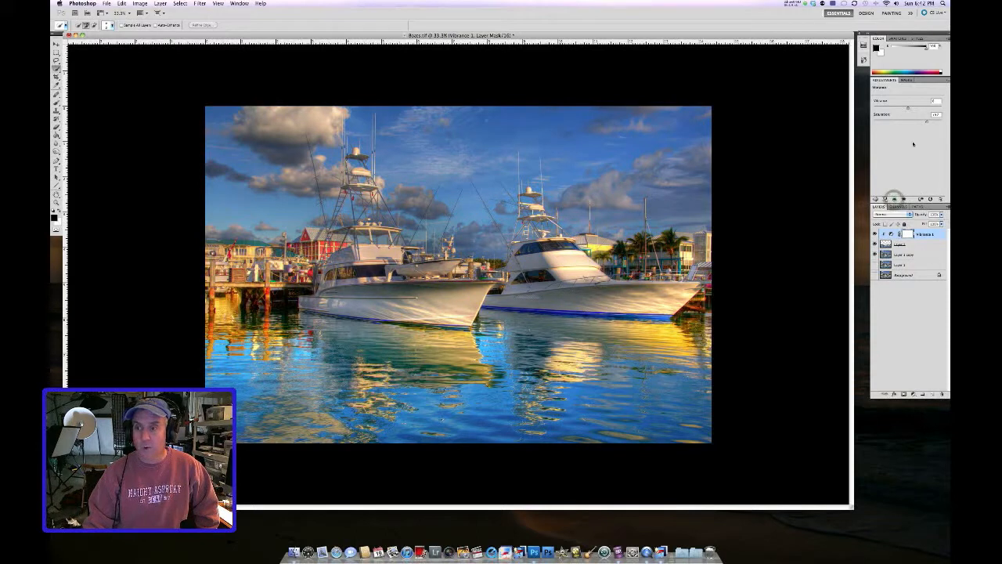
# Step: Adjust the Vibrance layer's Saturation slider, then toggle that layer's visibility to compare before and after
pyautogui.moveTo(926, 122)
pyautogui.mouseDown()
pyautogui.moveTo(873, 123)
pyautogui.moveTo(935, 123)
pyautogui.moveTo(922, 123)
pyautogui.mouseUp()
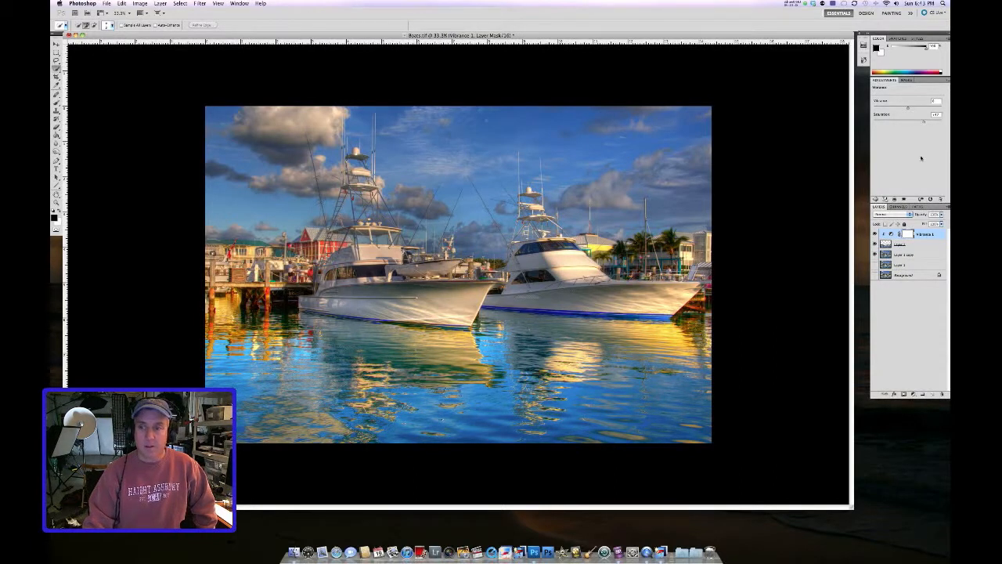
pyautogui.click(875, 234)
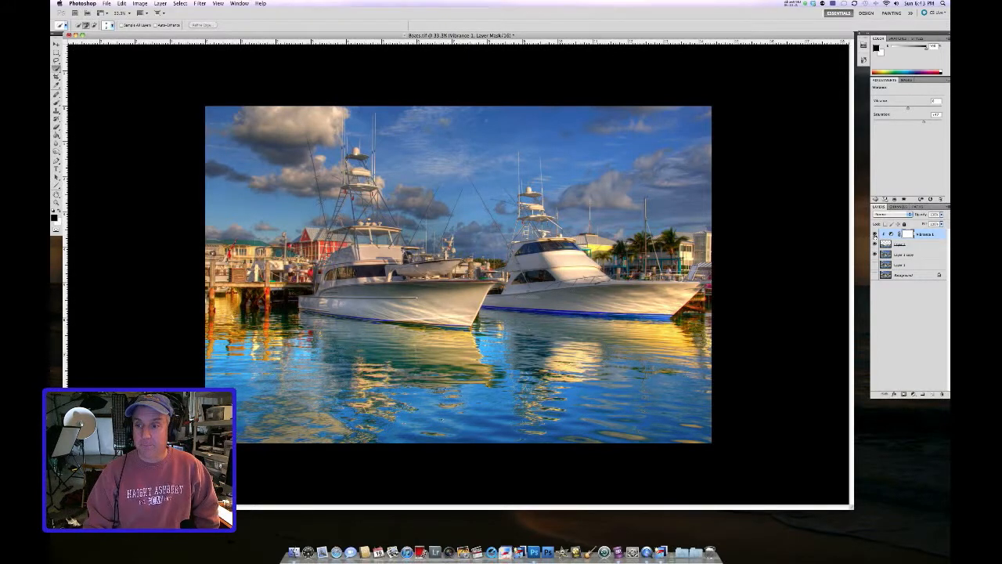
pyautogui.click(875, 234)
pyautogui.click(875, 234)
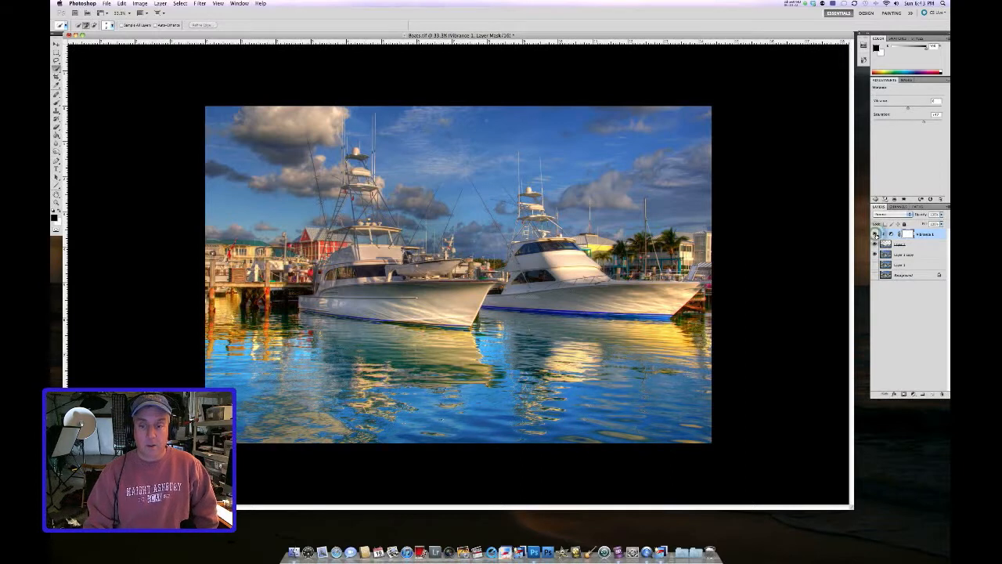
# Step: Delete the extra layer and merge the Vibrance adjustment down into the image layer below
pyautogui.press('e')
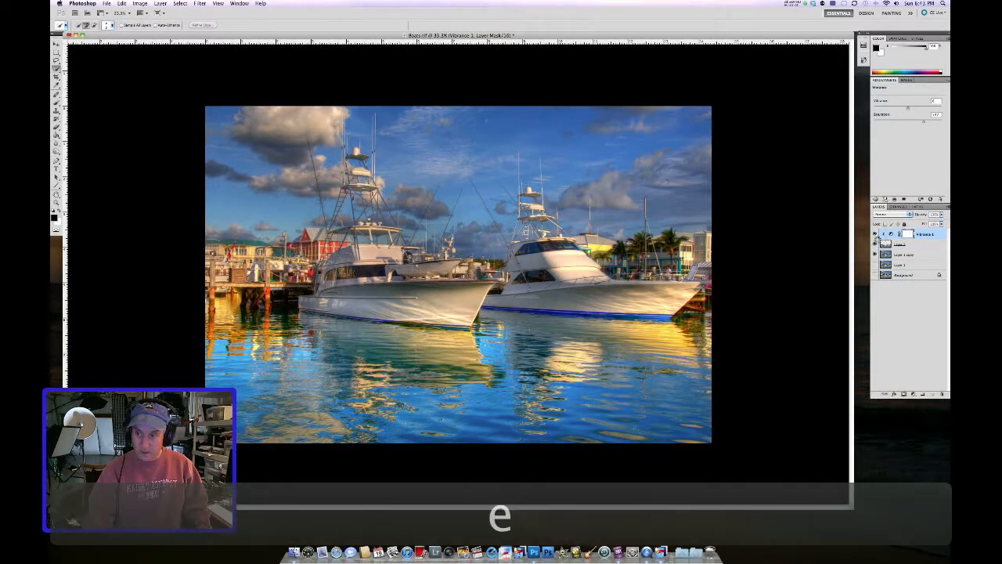
pyautogui.press('Delete')
pyautogui.press('super+e')
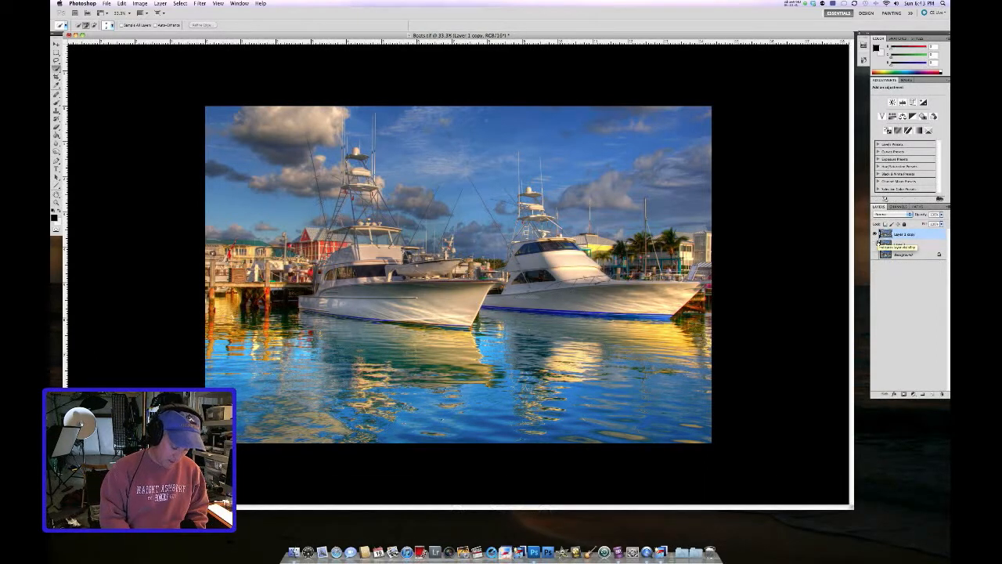
# Step: Duplicate the current image layer to work on a copy
pyautogui.press('super+n')
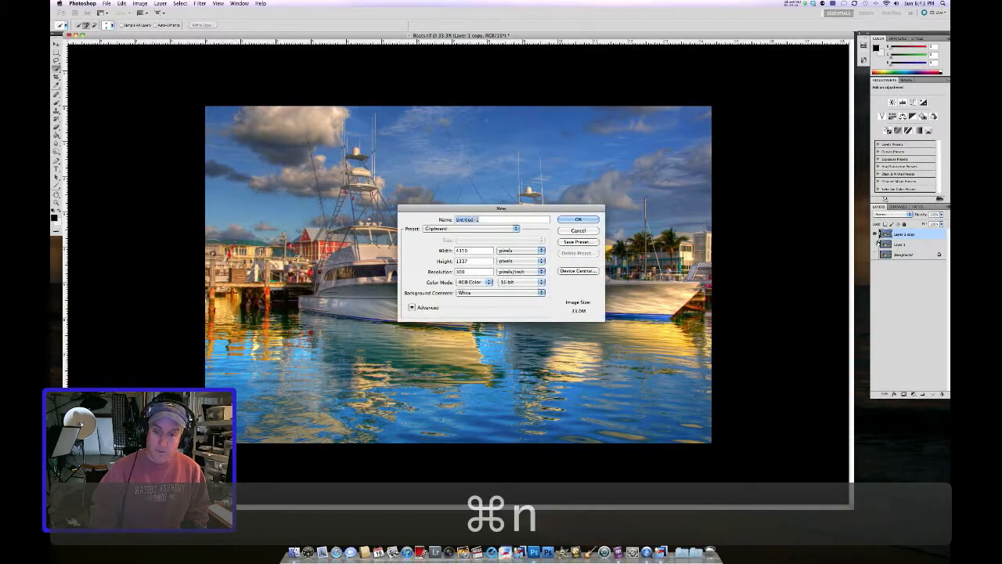
pyautogui.click(577, 232)
pyautogui.press('super+j')
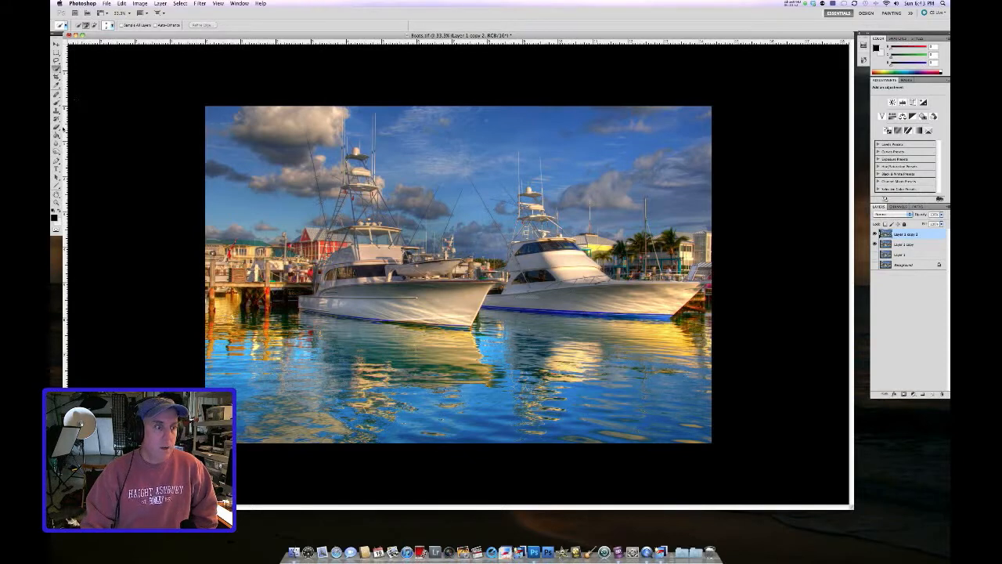
# Step: Choose the dodge/burn toning tool and set its brush size and exposure
pyautogui.click(56, 155)
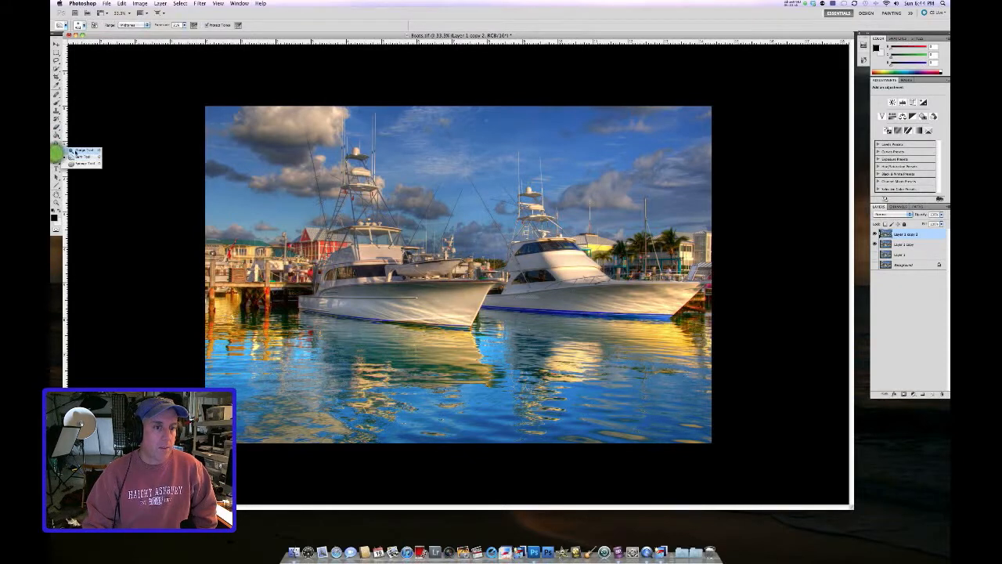
pyautogui.rightClick(305, 125)
pyautogui.moveTo(333, 139); pyautogui.dragTo(350, 138)
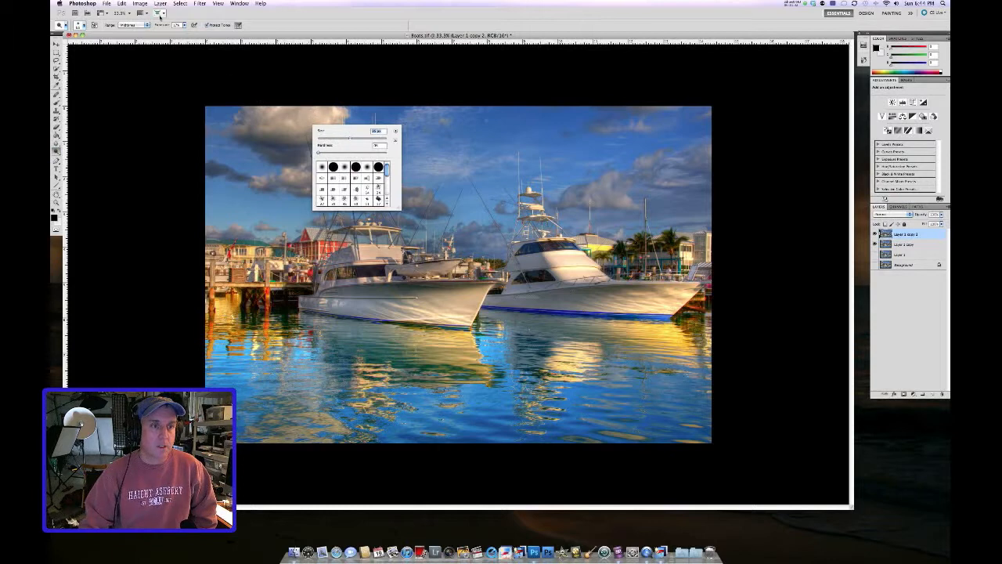
pyautogui.click(184, 26)
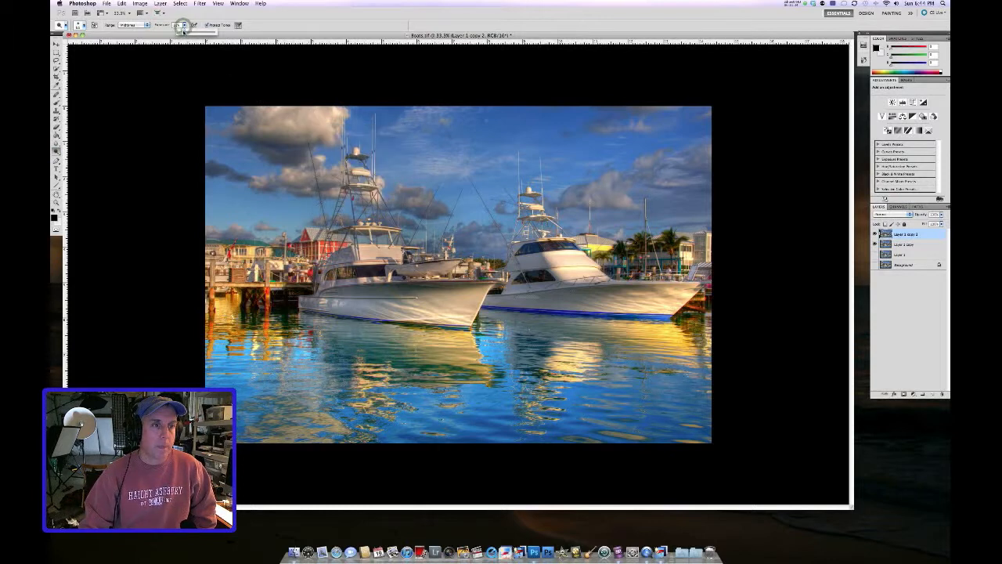
# Step: Resize the brush and tone the clouds in the upper left and right of the sky
pyautogui.rightClick(294, 123)
pyautogui.click(337, 137)
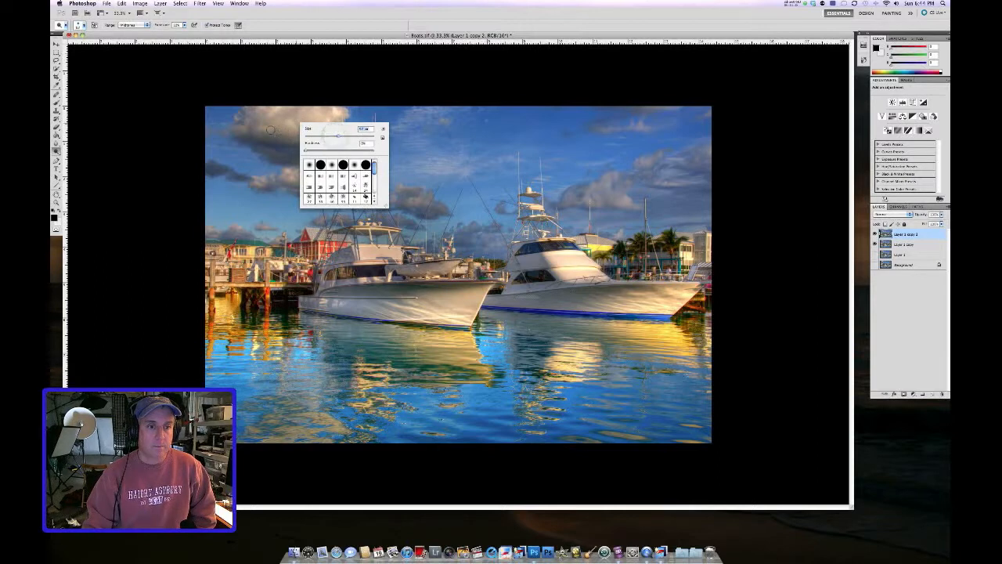
pyautogui.press('Return')
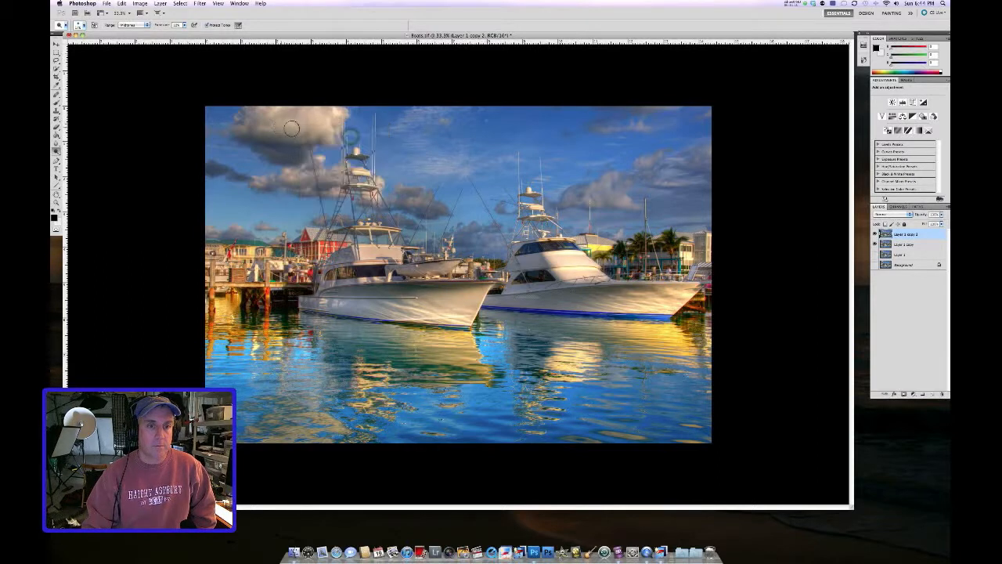
pyautogui.moveTo(314, 120); pyautogui.dragTo(314, 121)
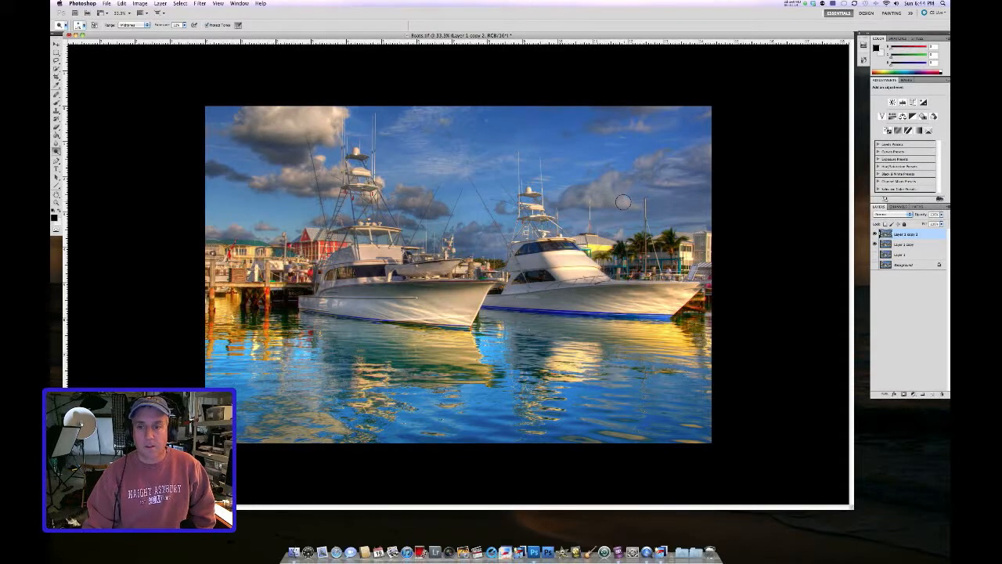
pyautogui.click(669, 181)
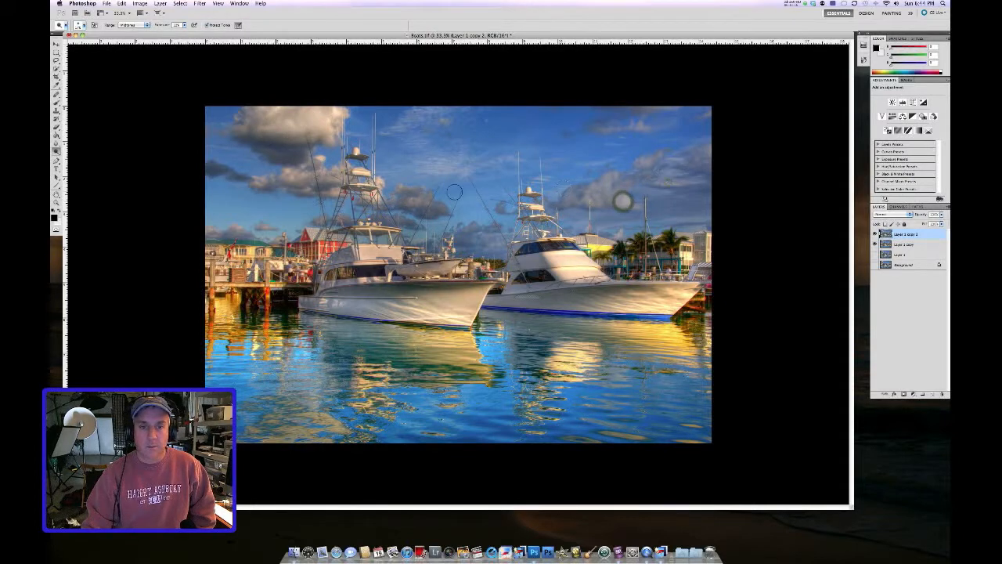
# Step: Resize the brush and tone the cloud between the two boats' masts at a closer zoom
pyautogui.rightClick(410, 203)
pyautogui.click(452, 214)
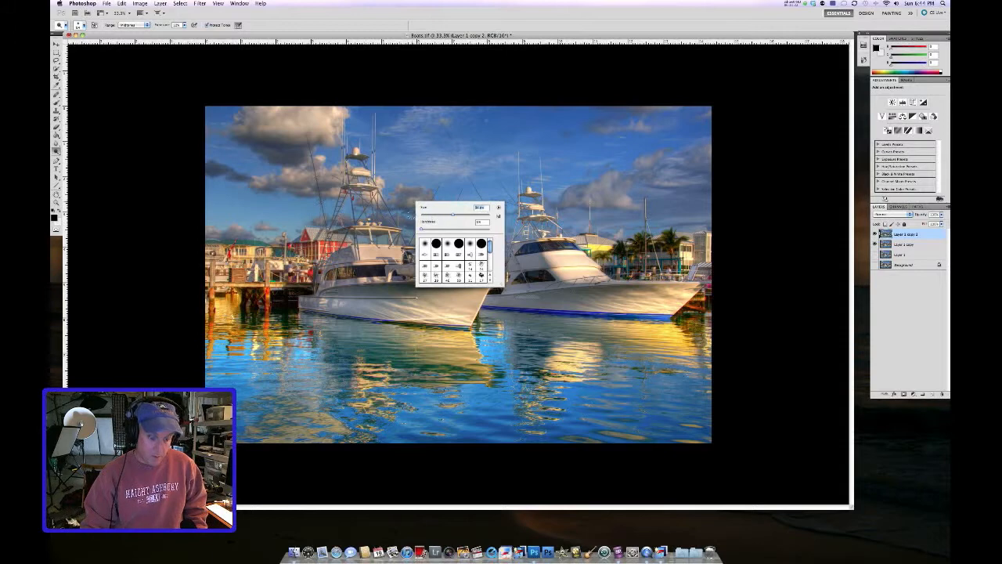
pyautogui.scroll(10, 388, 213)
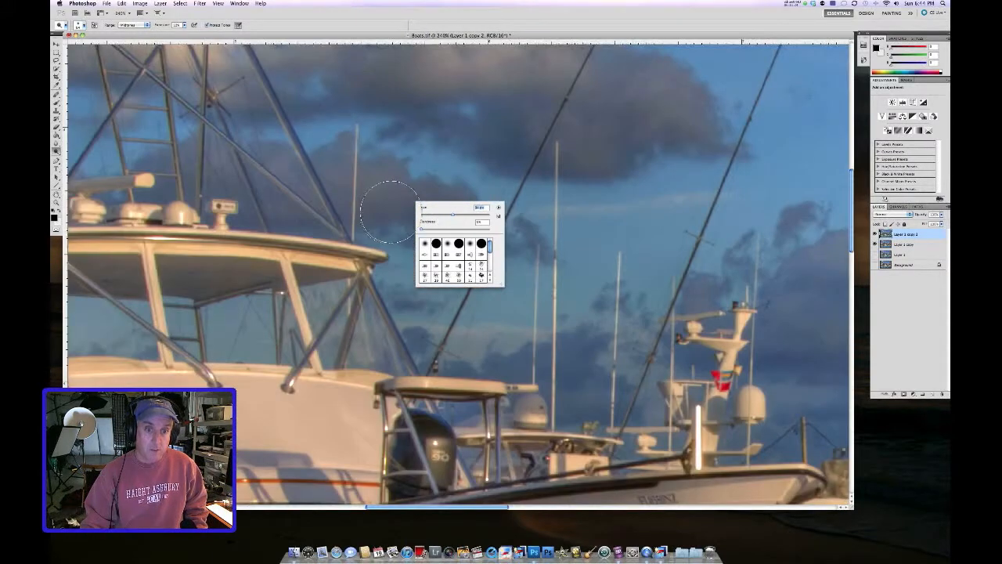
pyautogui.click(450, 82)
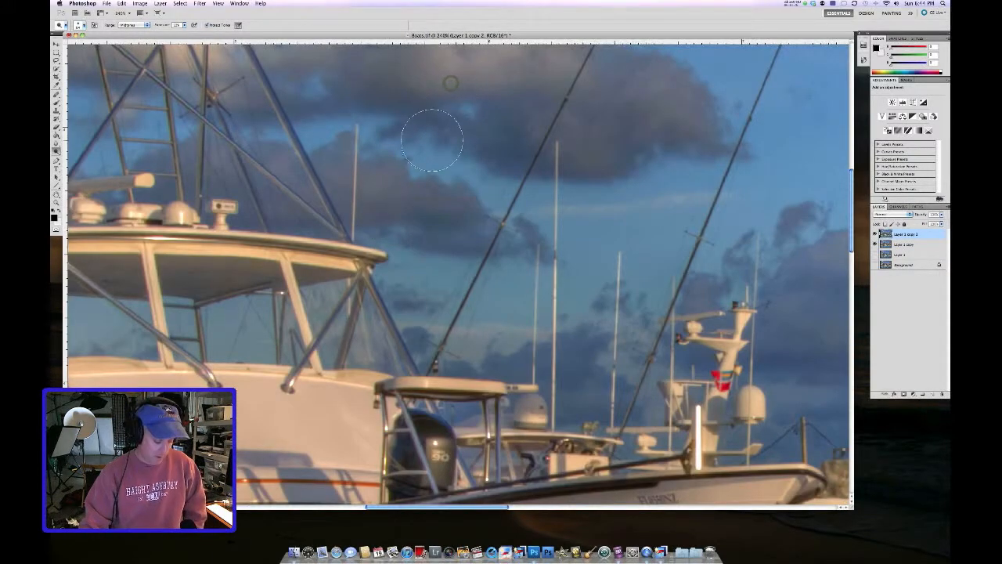
pyautogui.scroll(-10, 431, 142)
pyautogui.scroll(3, 450, 148)
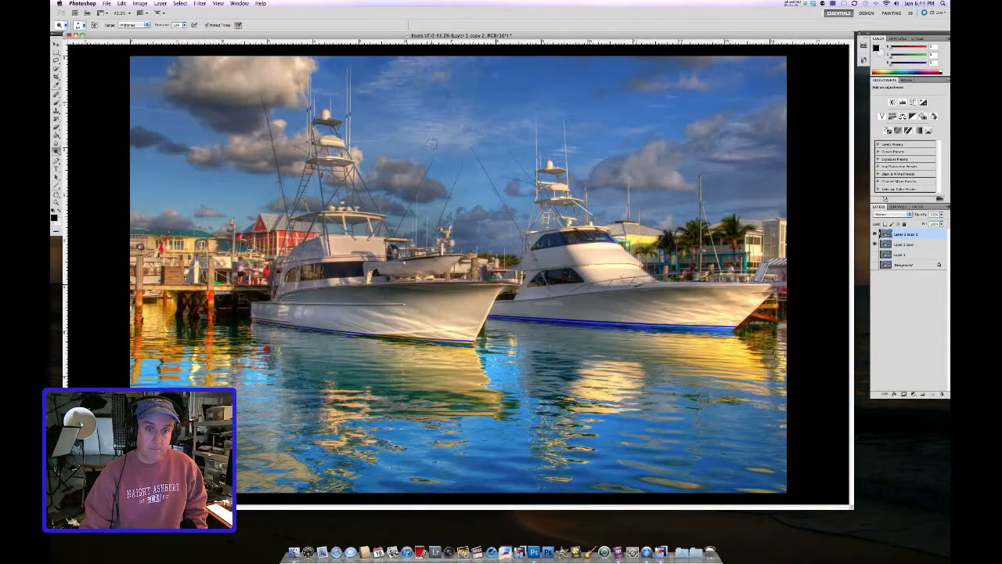
# Step: Tone more clouds on the right and left of the sky, resizing the brush between strokes
pyautogui.click(667, 181)
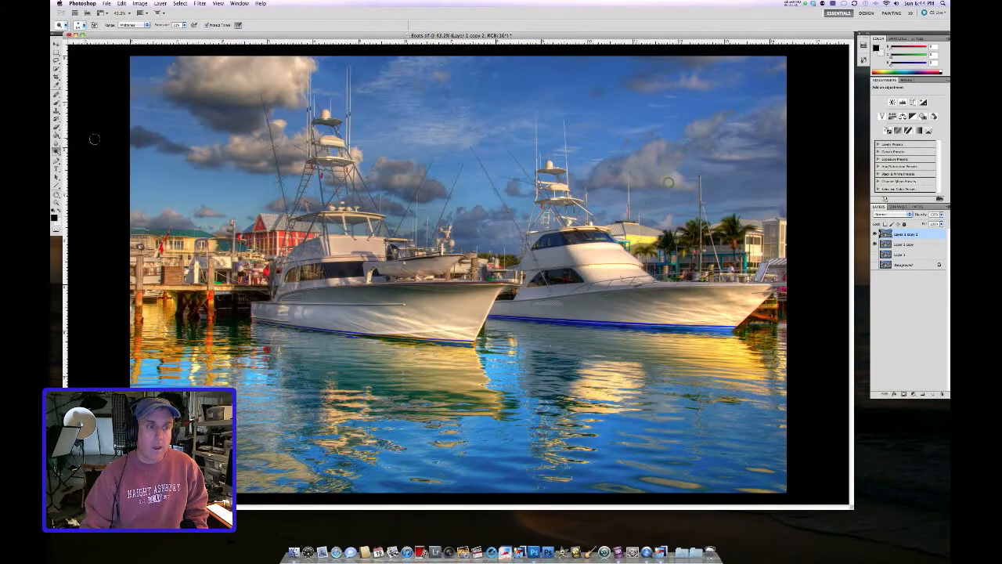
pyautogui.click(209, 212)
pyautogui.rightClick(172, 217)
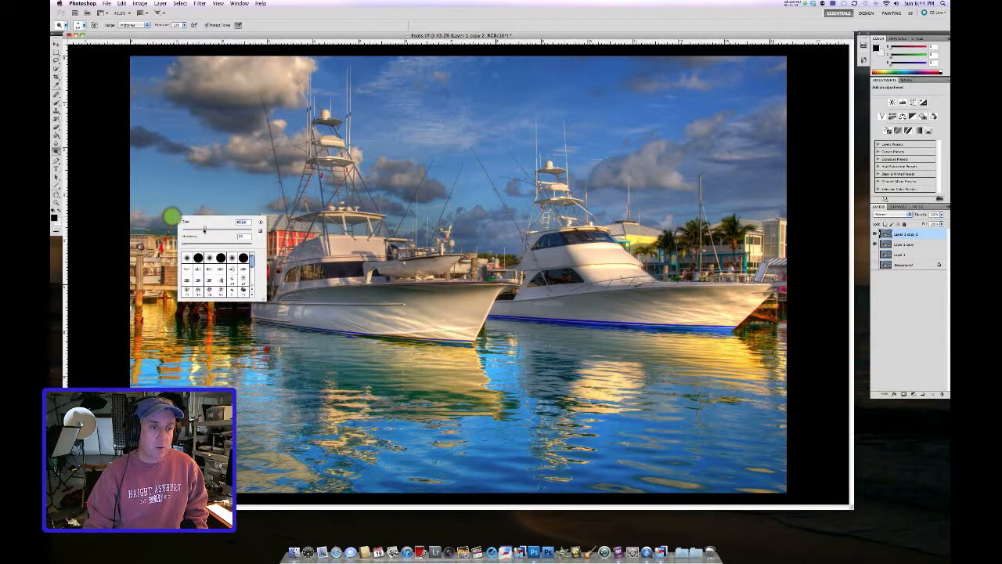
pyautogui.click(172, 216)
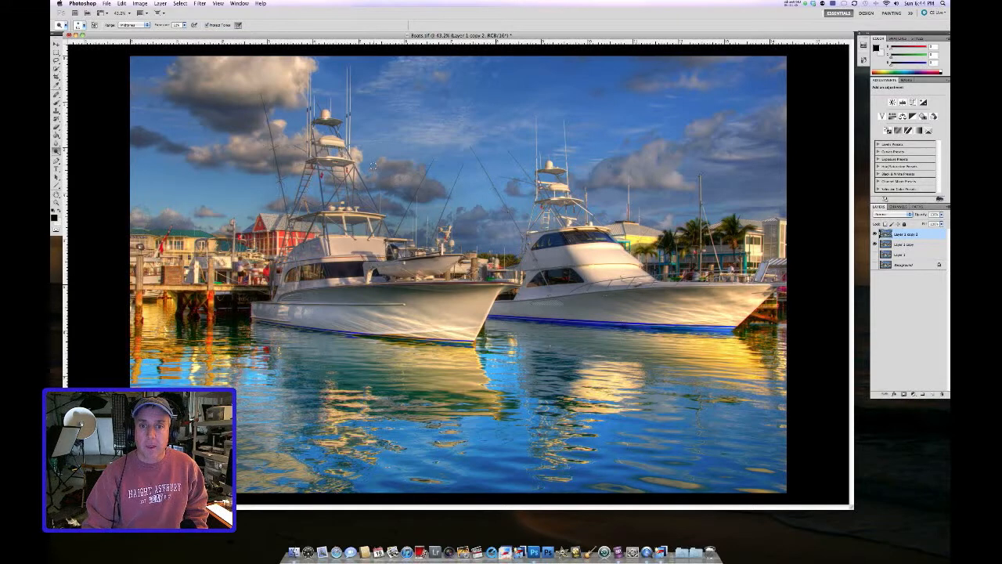
pyautogui.scroll(-1, 696, 181)
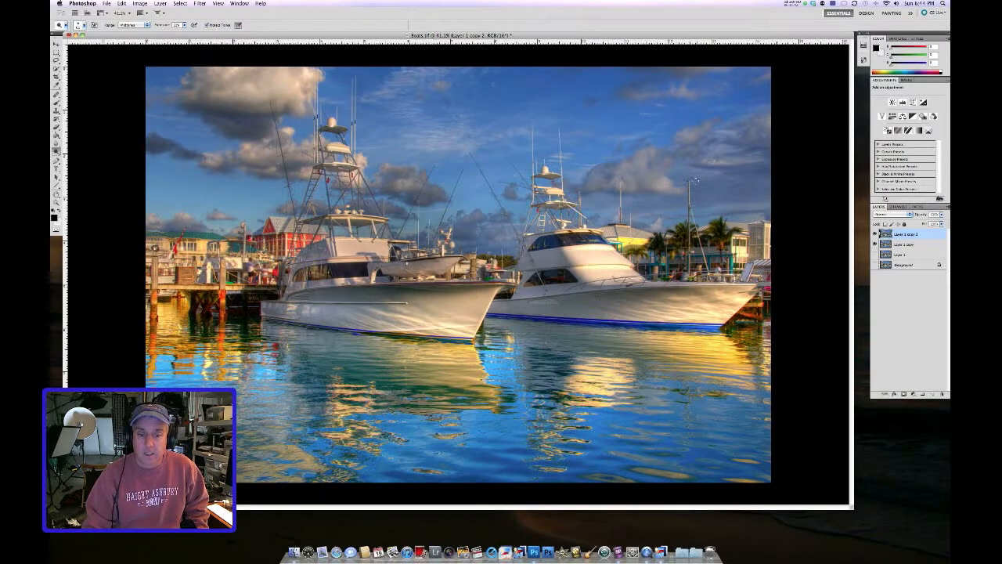
pyautogui.scroll(-1, 695, 181)
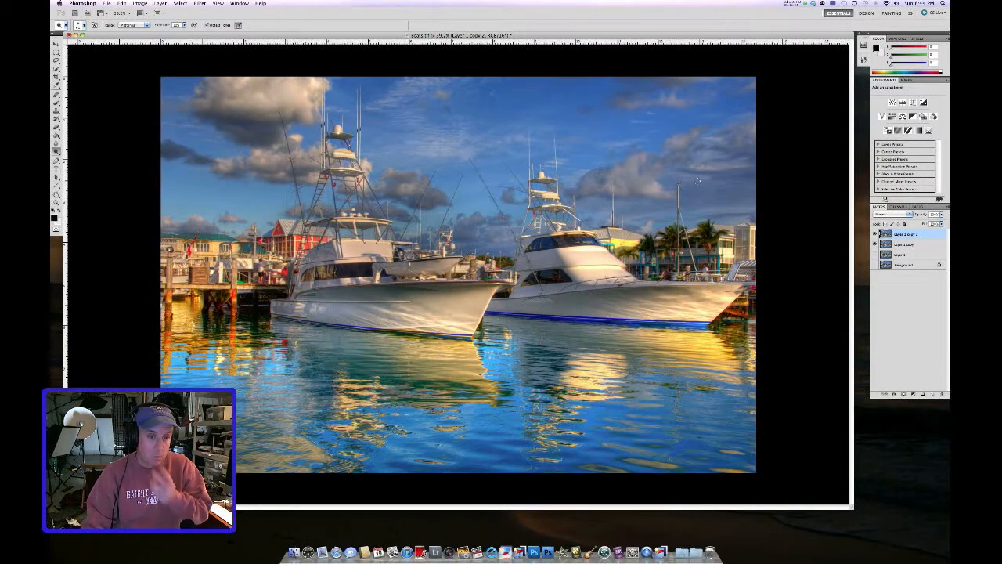
# Step: Crop away the lower strip of the image, keeping its full width
pyautogui.click(55, 76)
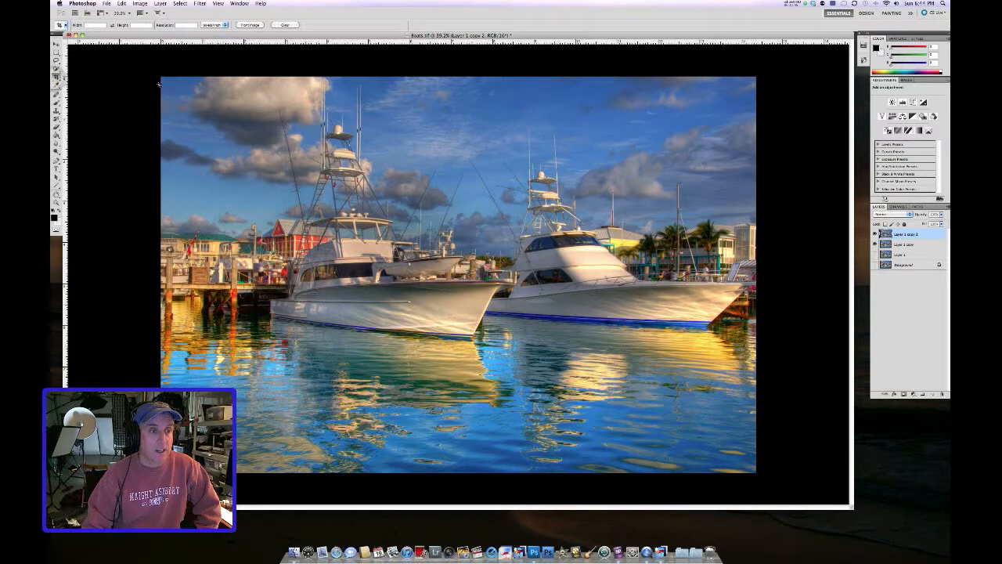
pyautogui.moveTo(162, 77)
pyautogui.mouseDown()
pyautogui.moveTo(739, 461)
pyautogui.moveTo(757, 435)
pyautogui.mouseUp()
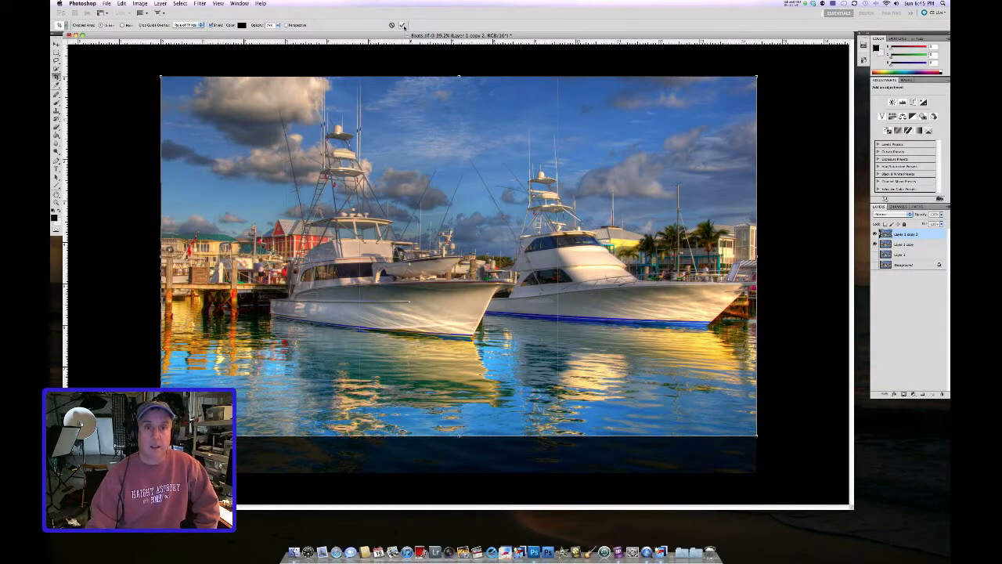
pyautogui.click(402, 25)
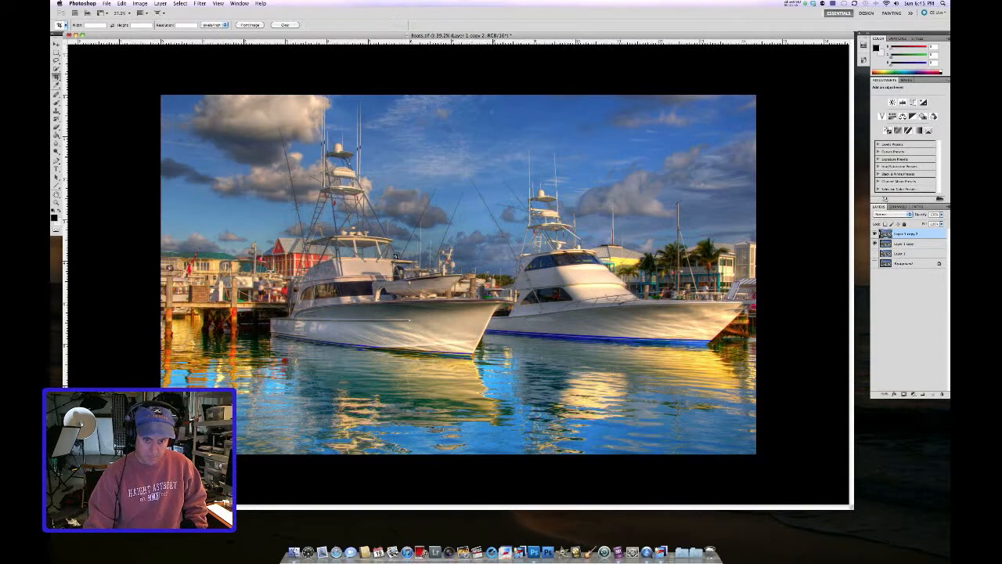
# Step: Resize the toning brush and tone the remaining clouds in the cropped sky
pyautogui.scroll(-1, 395, 256)
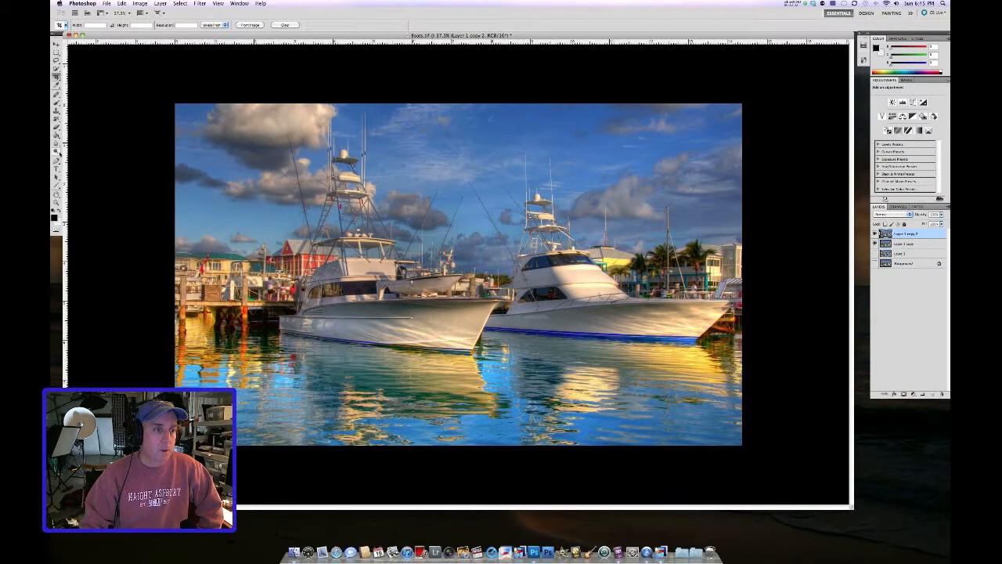
pyautogui.click(57, 153)
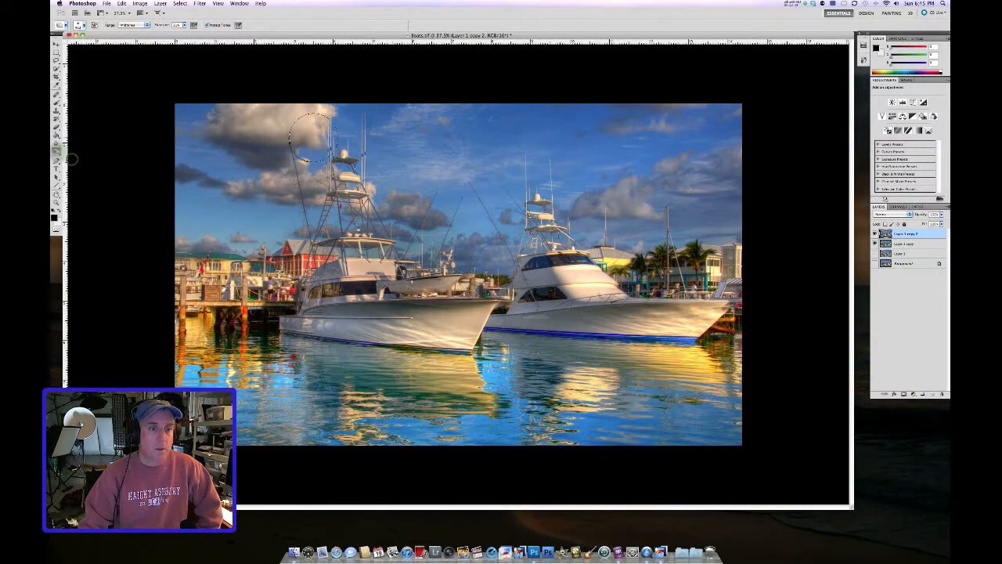
pyautogui.rightClick(286, 133)
pyautogui.click(345, 143)
pyautogui.click(248, 152)
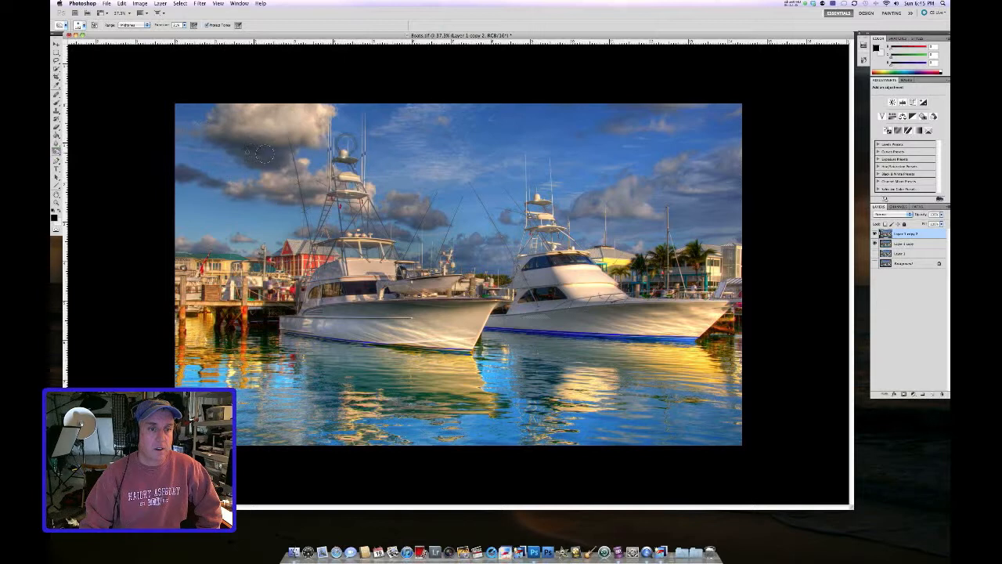
pyautogui.moveTo(212, 185); pyautogui.dragTo(186, 174)
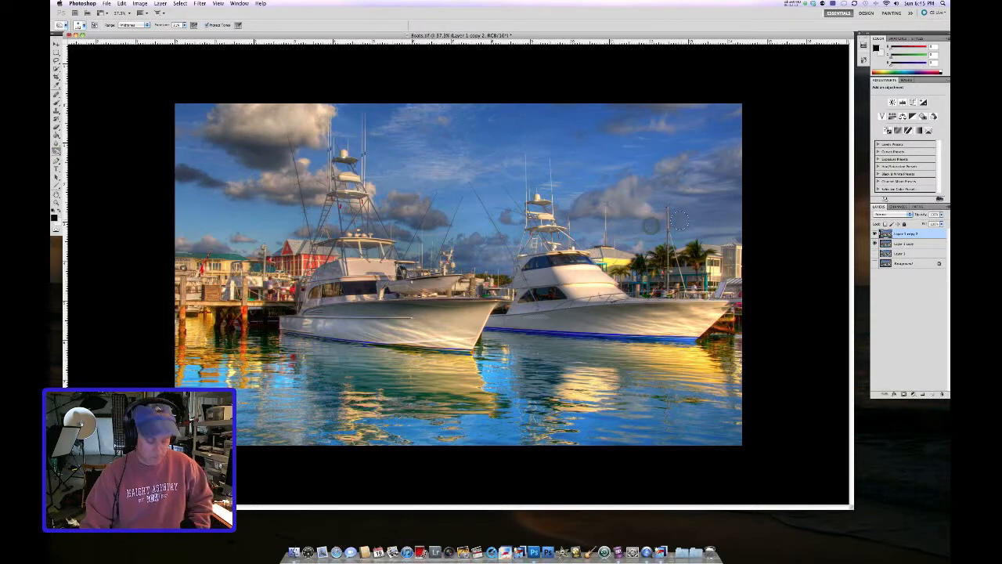
pyautogui.press('z')
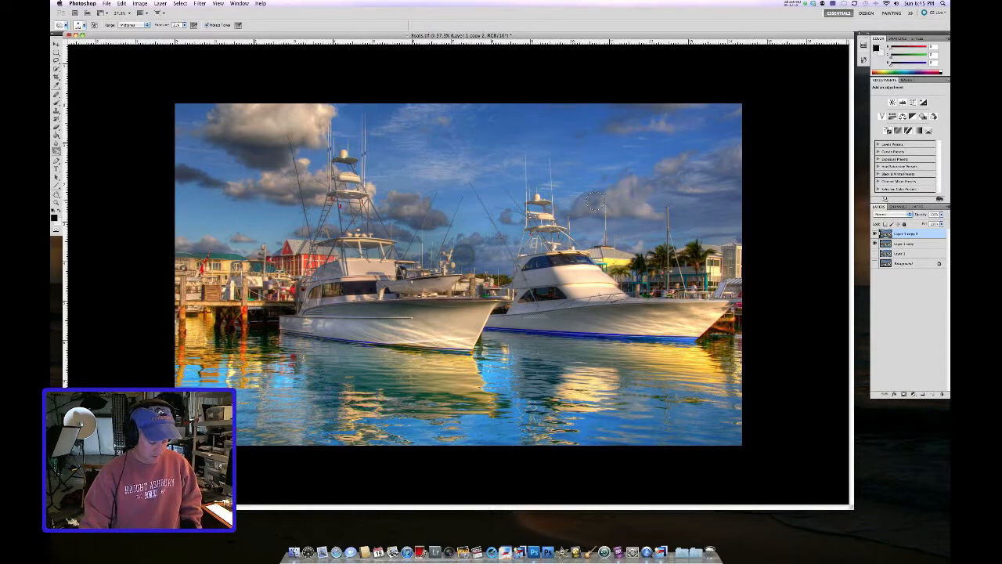
pyautogui.press('z')
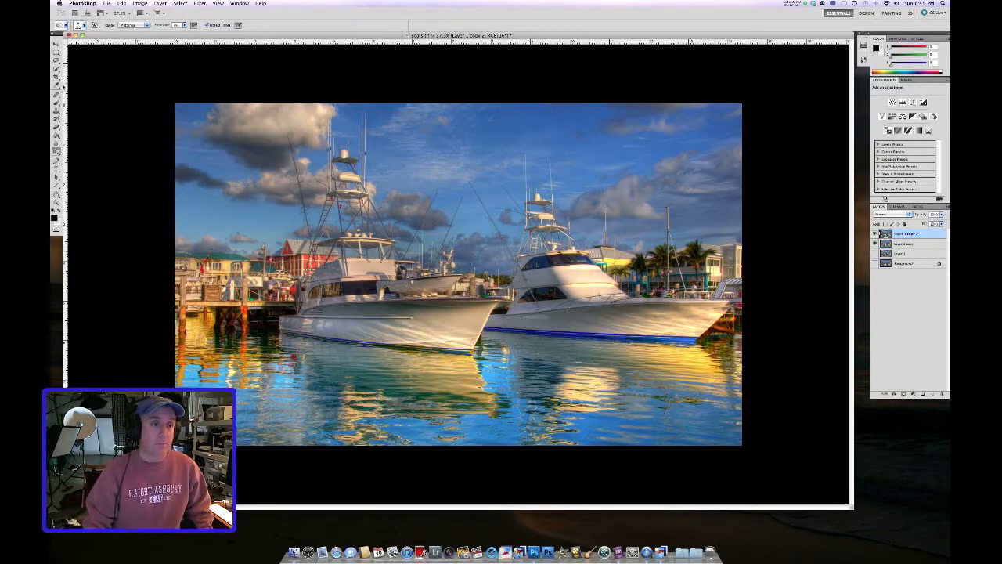
# Step: Flatten the image, discarding the hidden layers
pyautogui.click(160, 4)
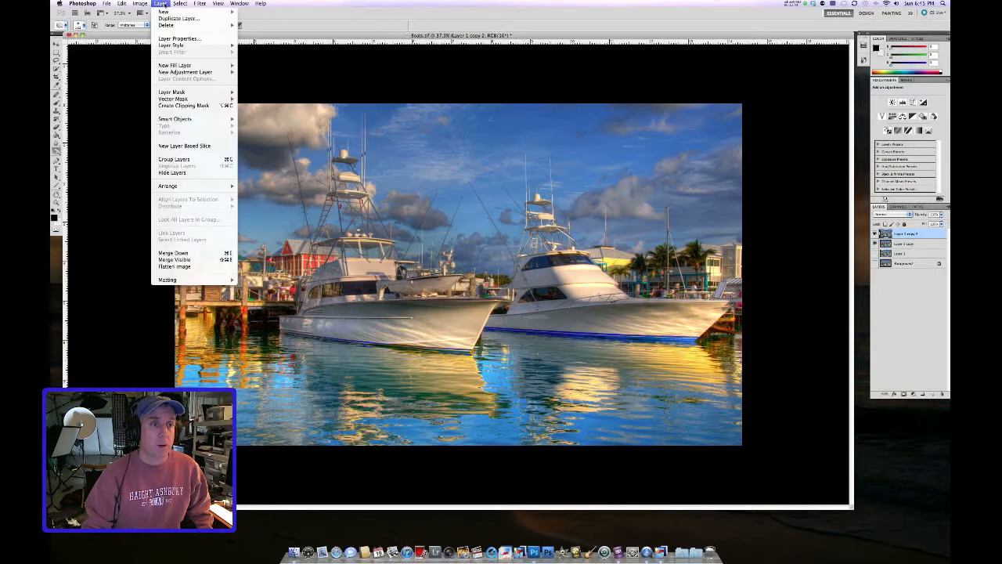
pyautogui.click(194, 268)
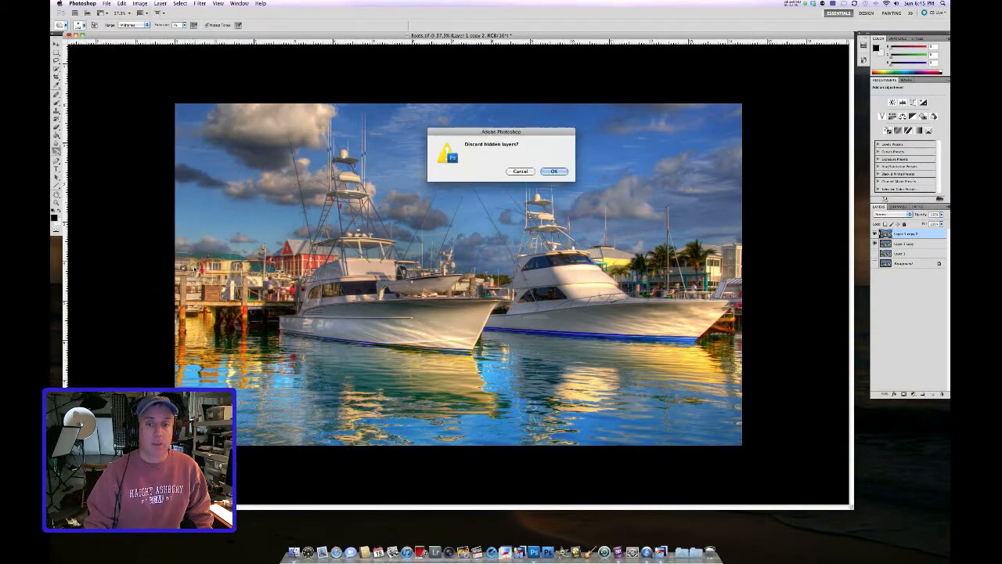
pyautogui.click(554, 170)
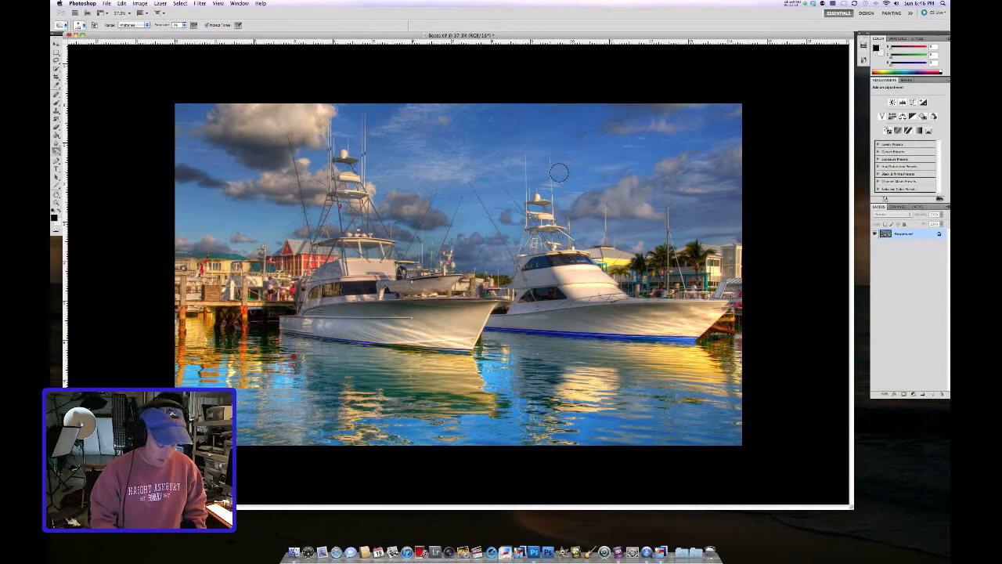
# Step: Duplicate the layer twice and set the top copy's blending mode to Overlay
pyautogui.press('super+j')
pyautogui.press('super+j')
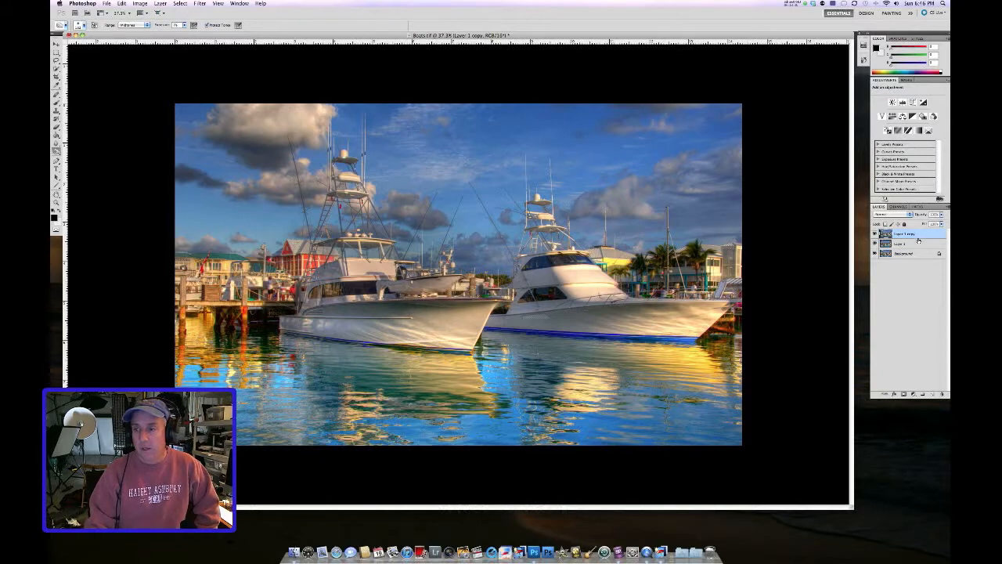
pyautogui.click(905, 216)
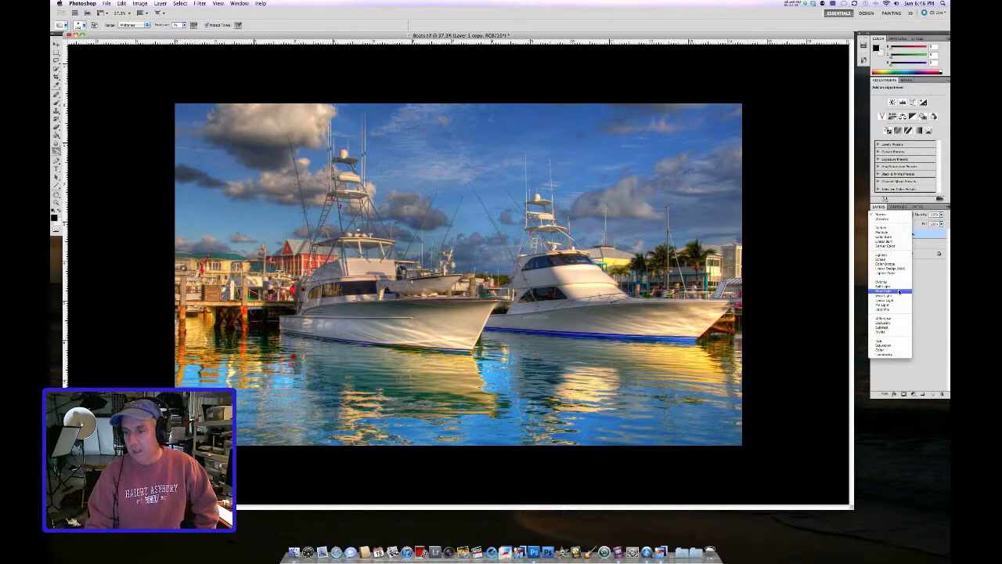
pyautogui.click(897, 292)
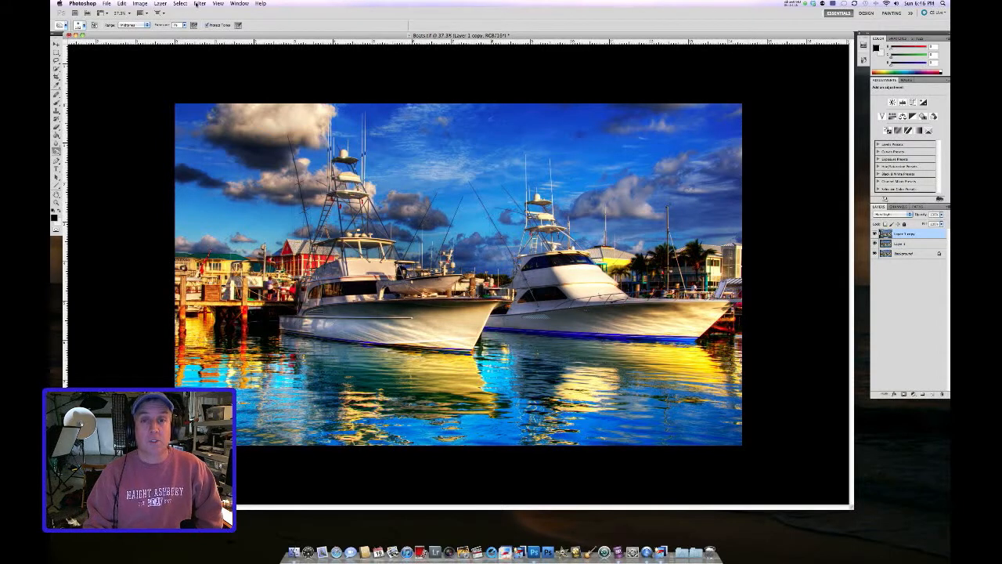
# Step: Apply a High Pass filter with a small radius to the top copy and merge it down into the layer below
pyautogui.click(197, 3)
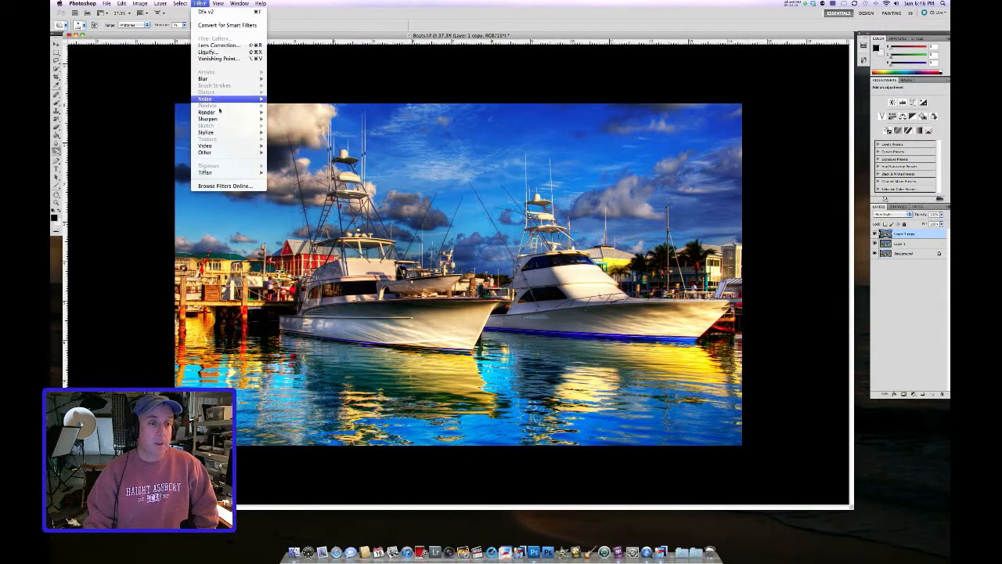
pyautogui.moveTo(227, 152)
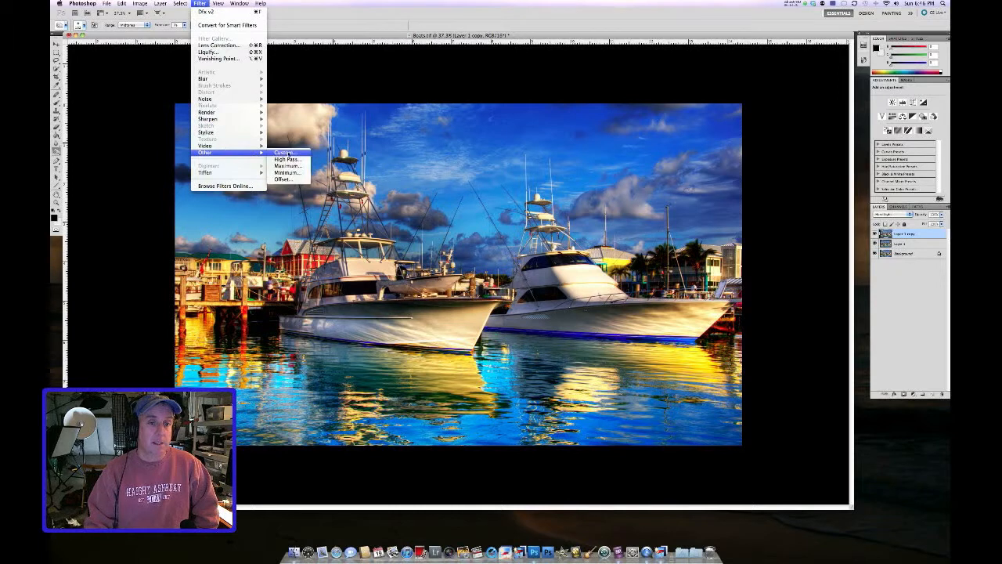
pyautogui.click(288, 159)
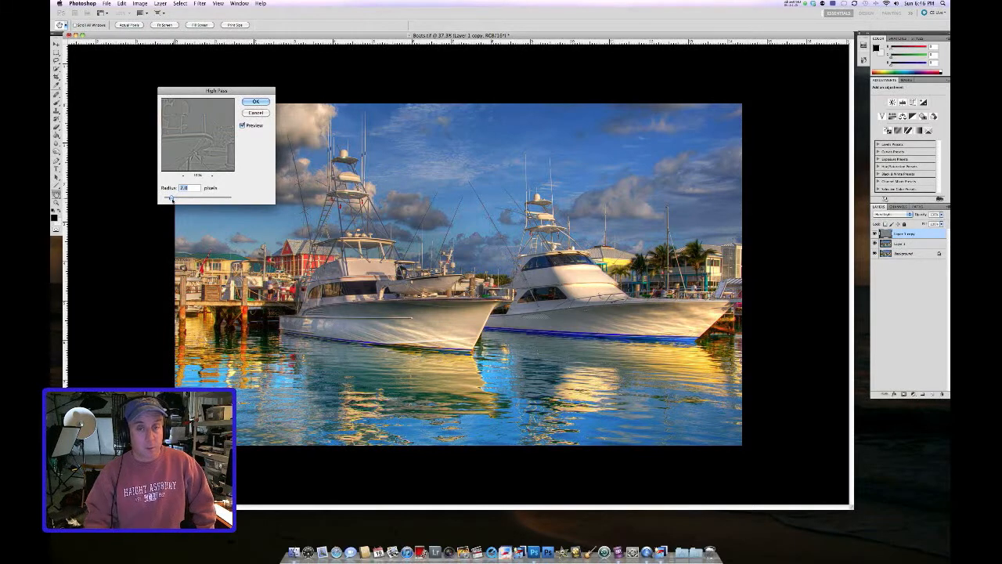
pyautogui.moveTo(190, 197); pyautogui.dragTo(225, 199)
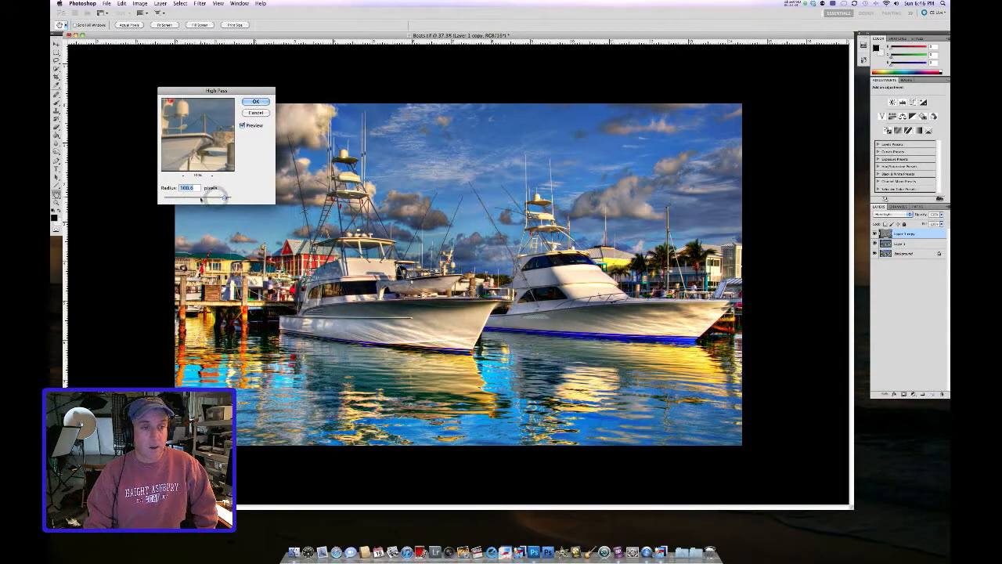
pyautogui.moveTo(179, 198)
pyautogui.mouseDown()
pyautogui.moveTo(170, 198)
pyautogui.moveTo(180, 197)
pyautogui.mouseUp()
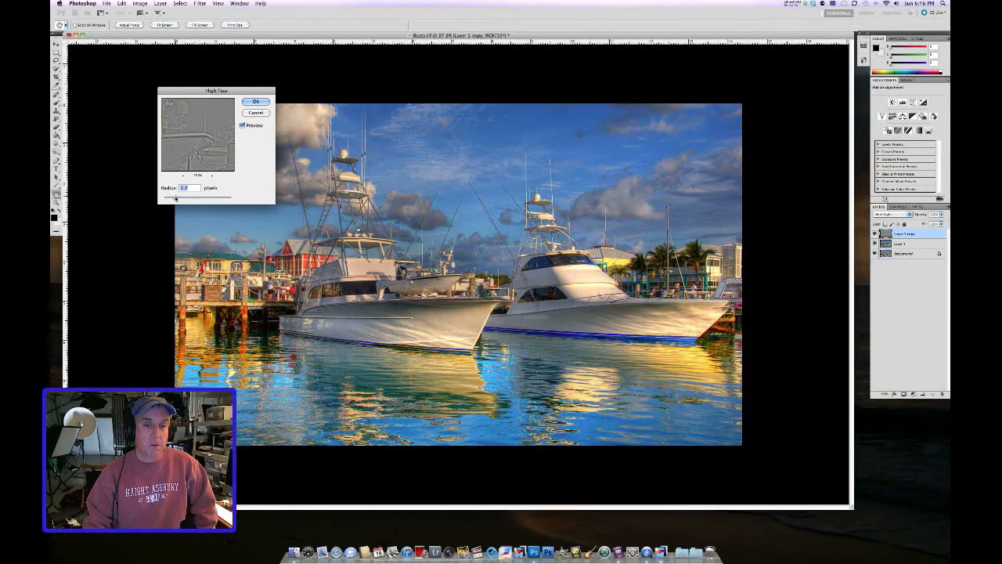
pyautogui.click(256, 102)
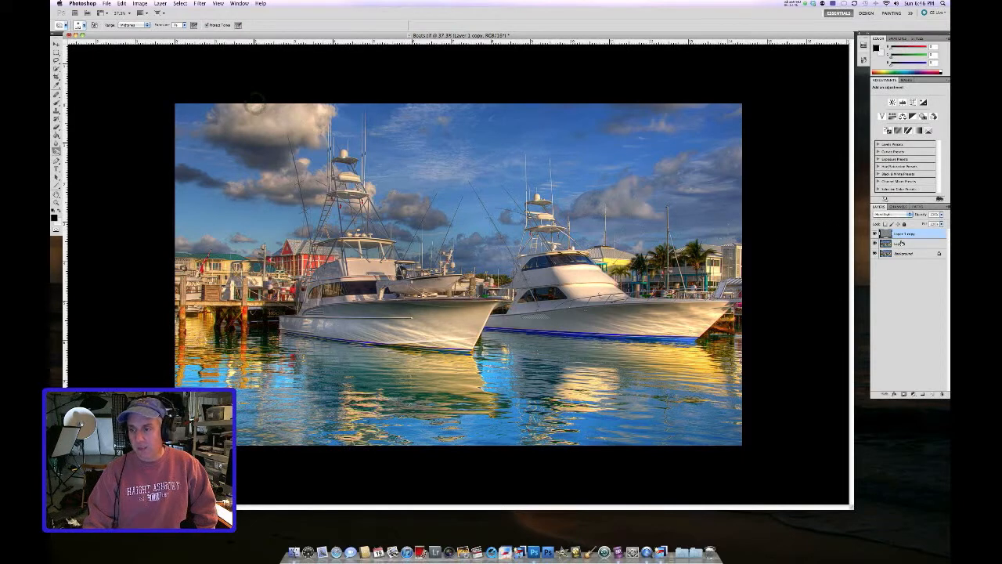
pyautogui.press('super+e')
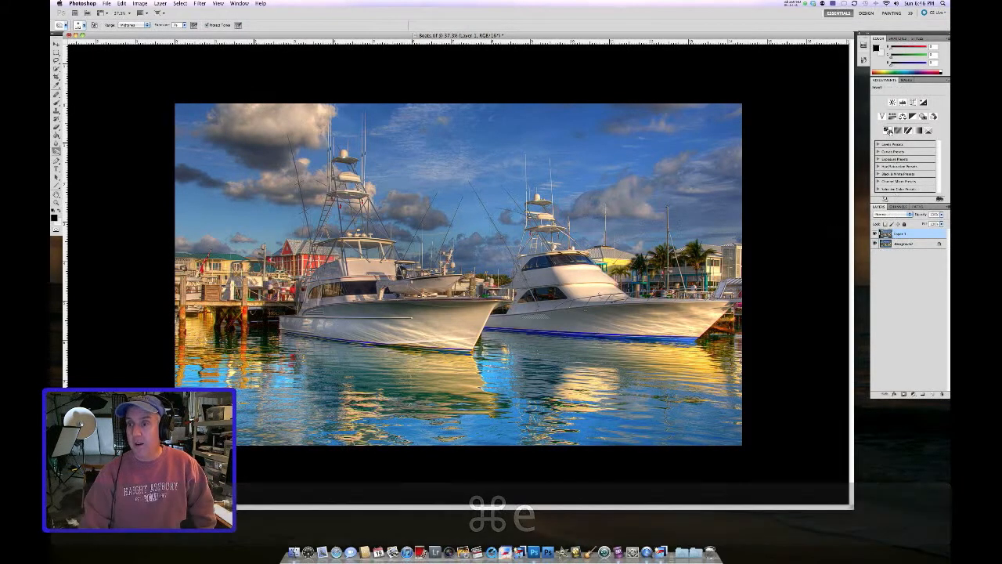
# Step: Add a Vibrance adjustment, raise the vibrance slightly, and merge it into the layer below
pyautogui.click(882, 115)
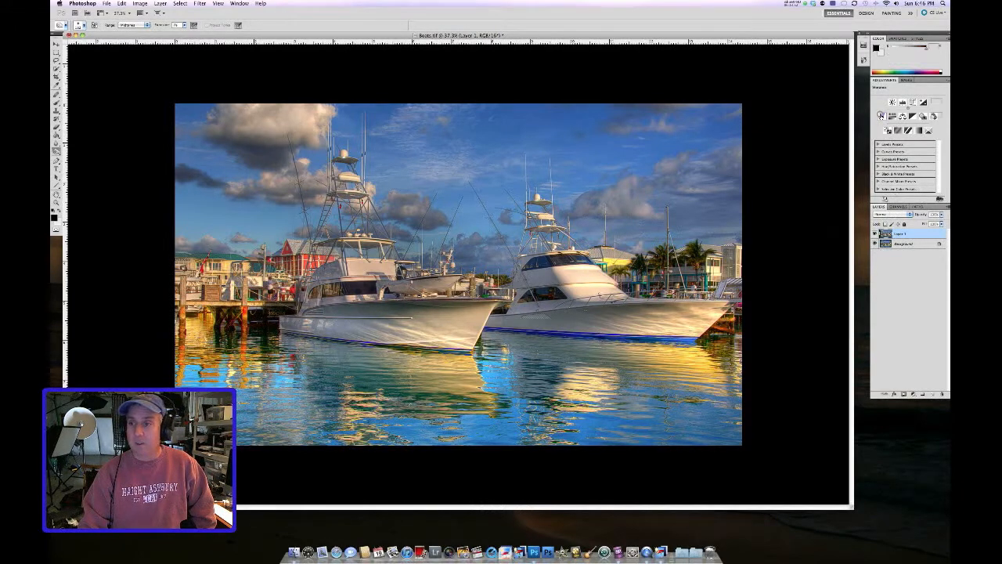
pyautogui.moveTo(906, 119); pyautogui.dragTo(914, 122)
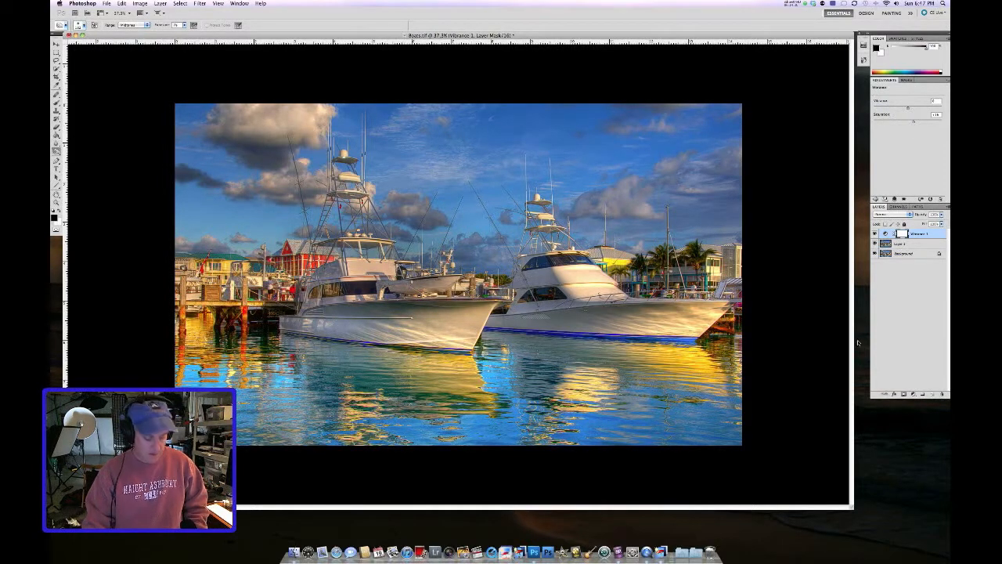
pyautogui.press('e')
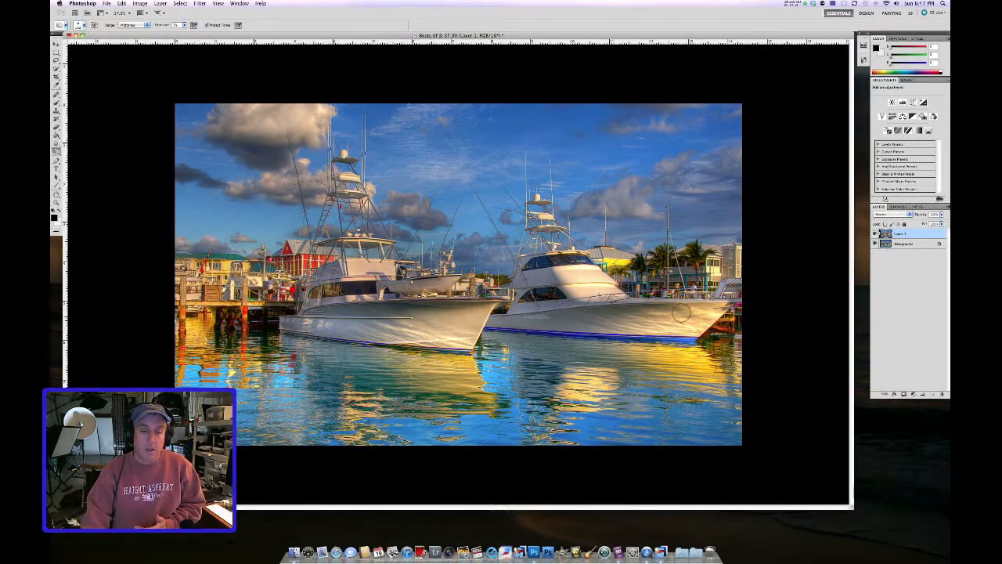
# Step: Zoom in on the boats and toggle the top layer's visibility to compare the sharpened result with the original
pyautogui.scroll(3, 509, 315)
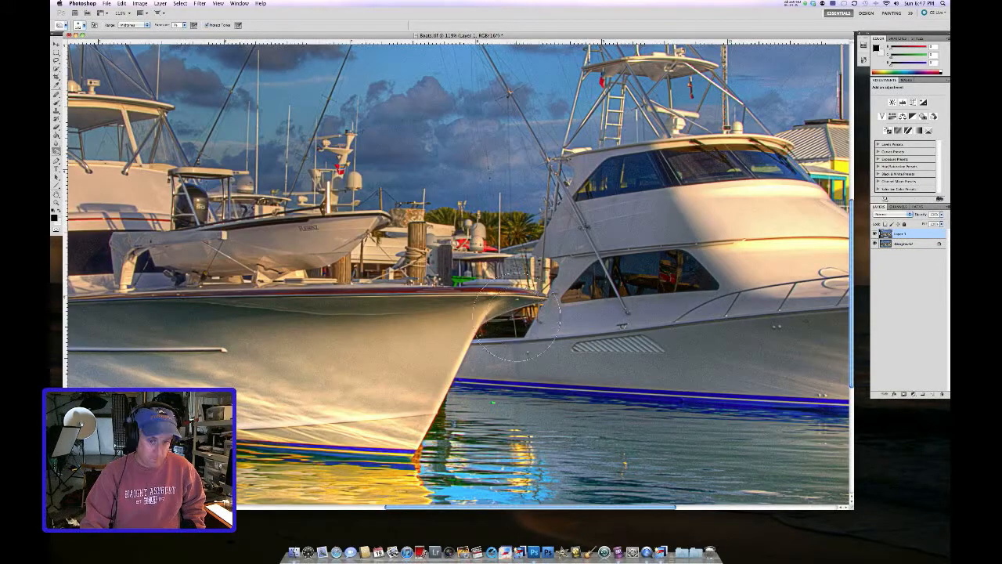
pyautogui.scroll(4, 515, 315)
pyautogui.scroll(-4, 518, 315)
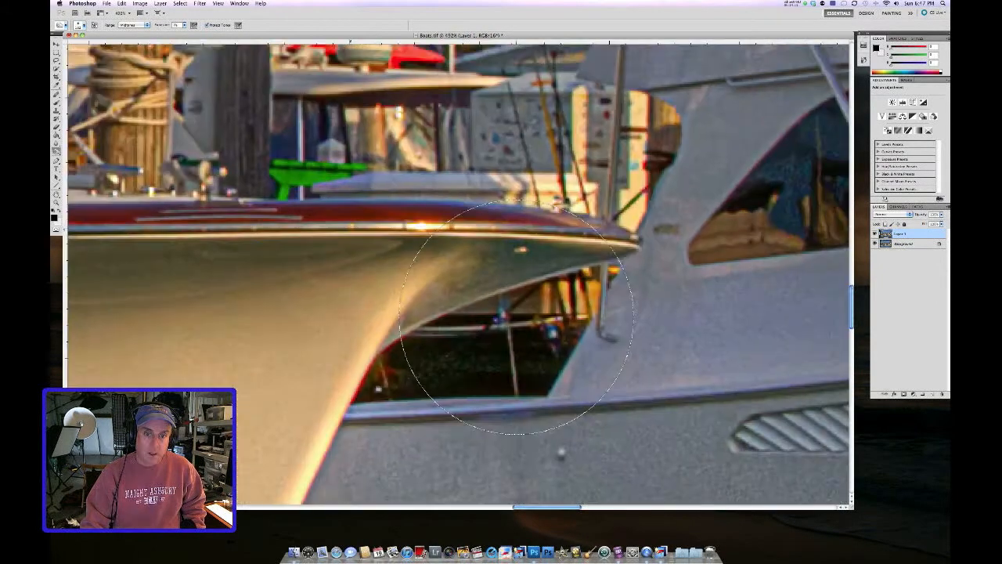
pyautogui.scroll(-1, 518, 316)
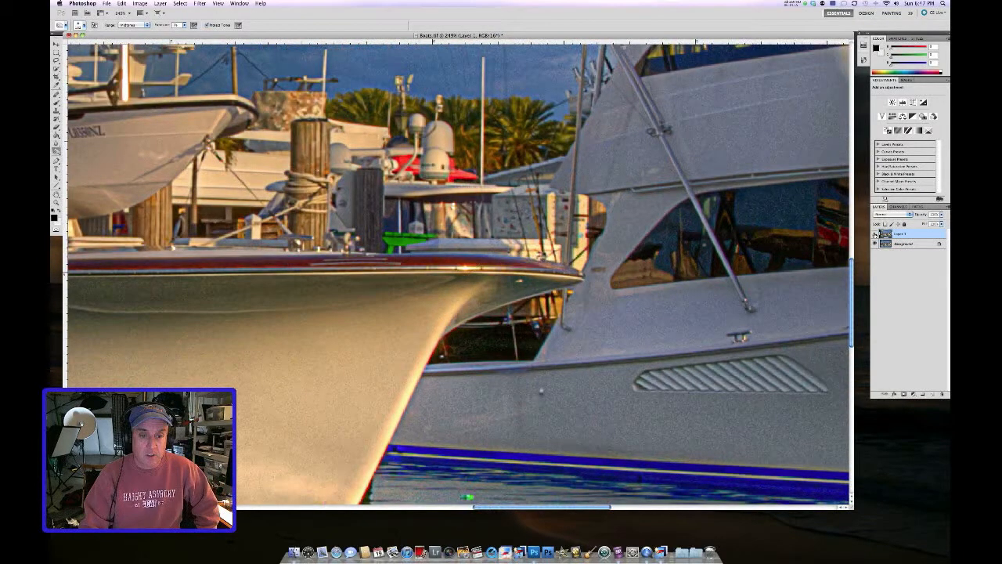
pyautogui.click(875, 234)
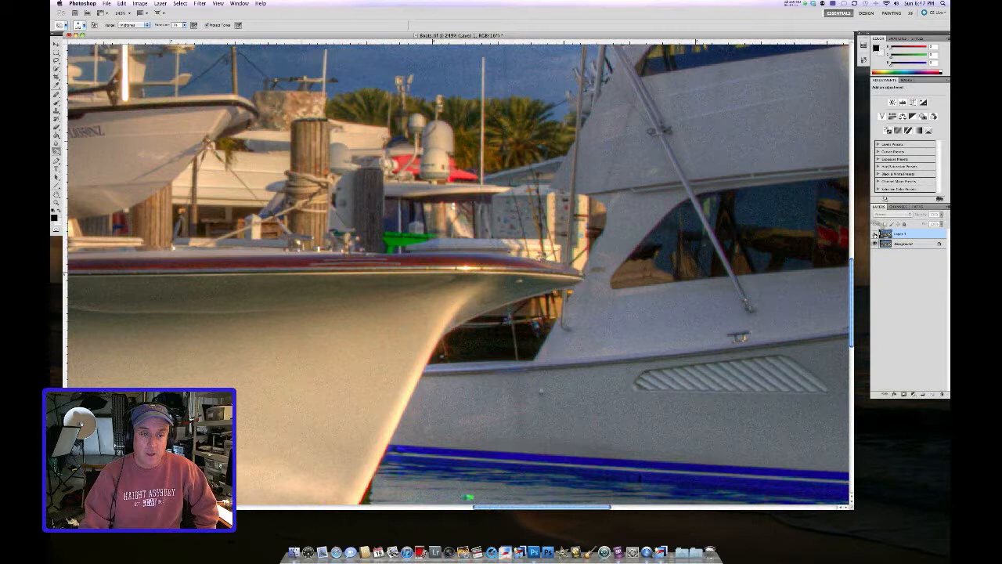
pyautogui.click(875, 234)
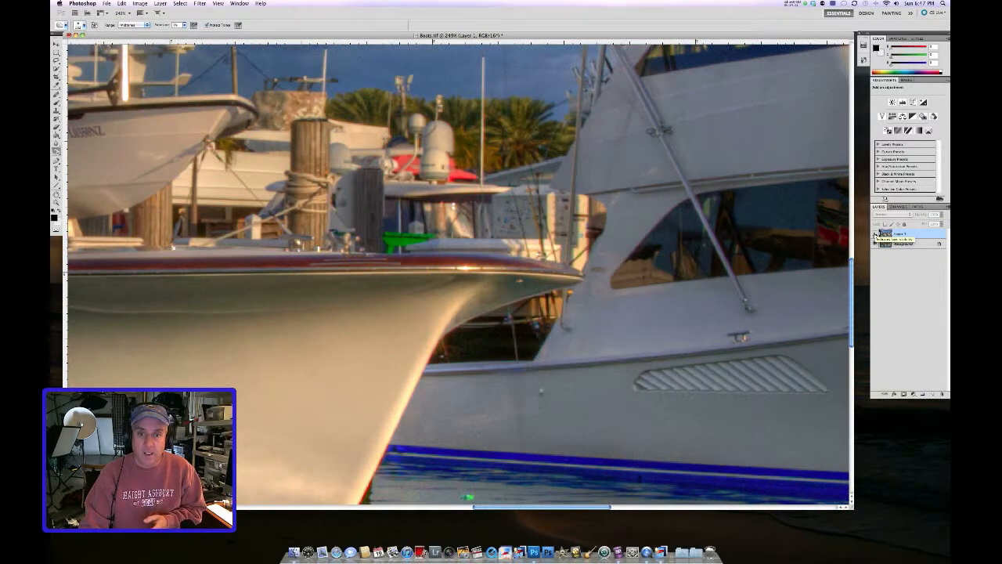
pyautogui.click(875, 234)
pyautogui.click(876, 234)
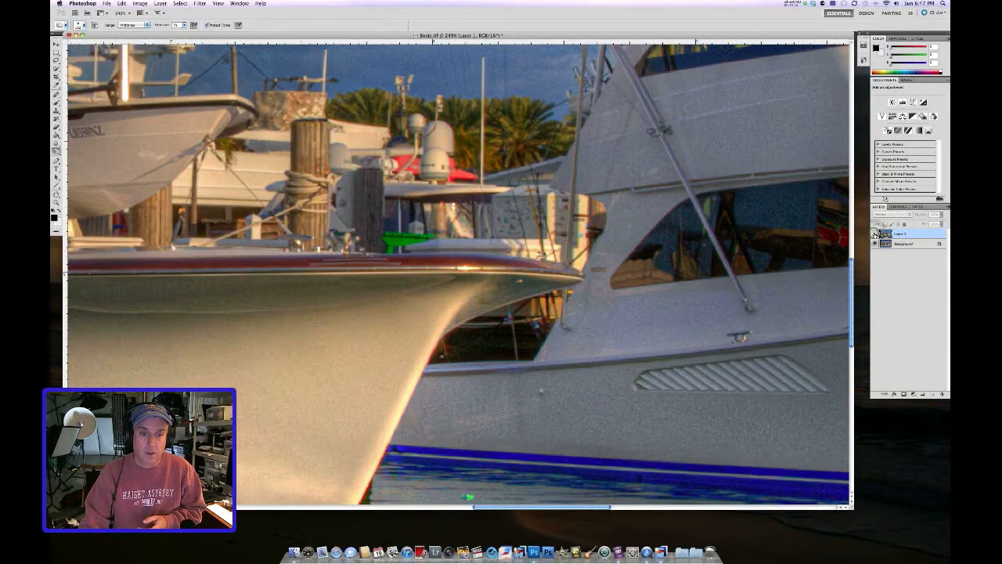
pyautogui.click(875, 234)
pyautogui.click(875, 234)
pyautogui.click(876, 234)
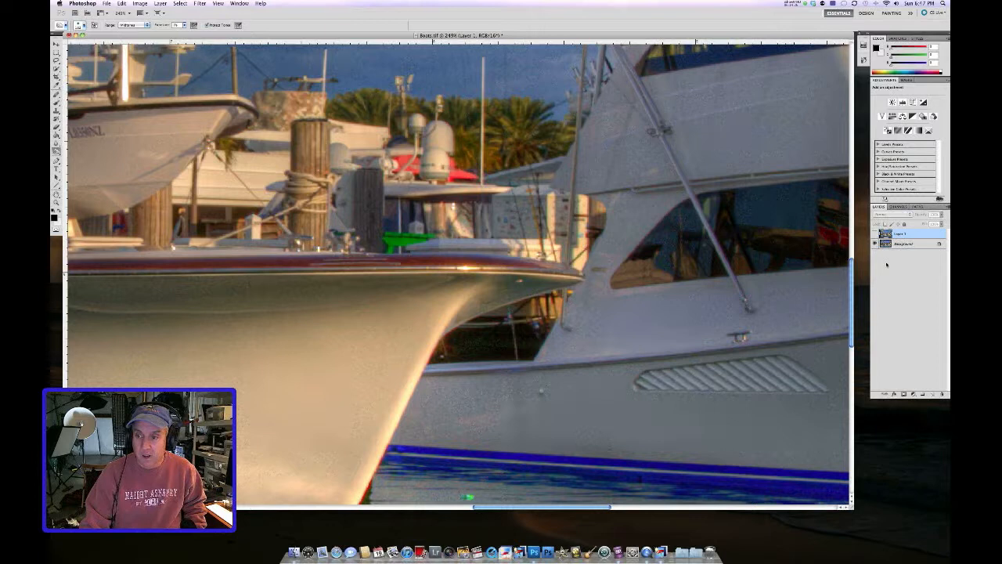
pyautogui.scroll(-10, 695, 274)
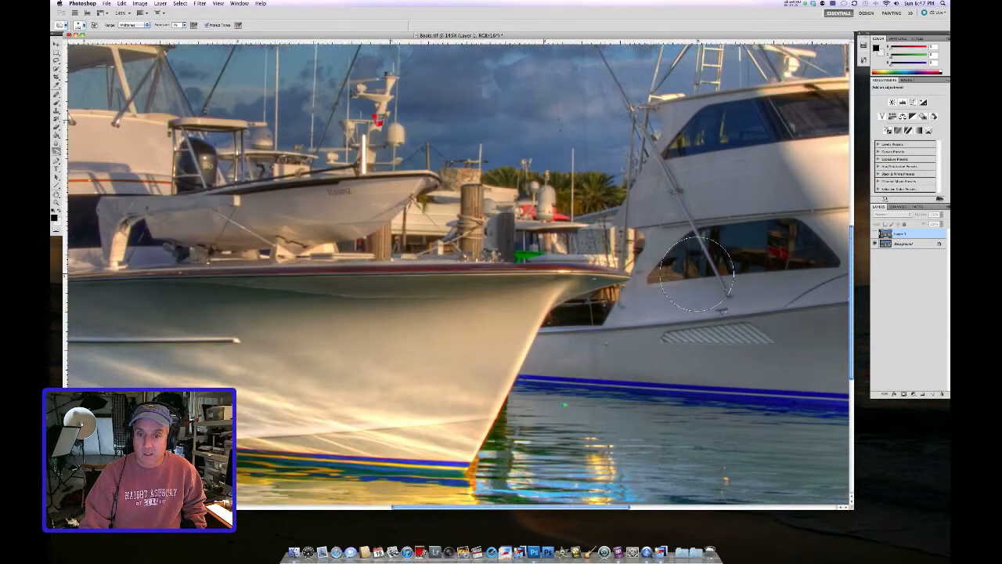
pyautogui.scroll(-6, 695, 274)
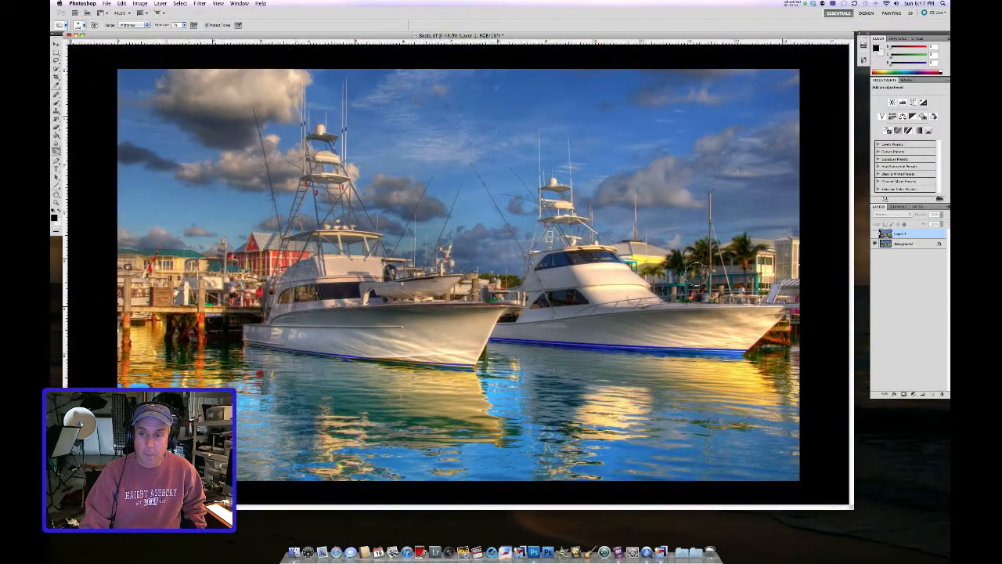
# Step: Restore the top layer's visibility and merge it down into the background
pyautogui.click(874, 234)
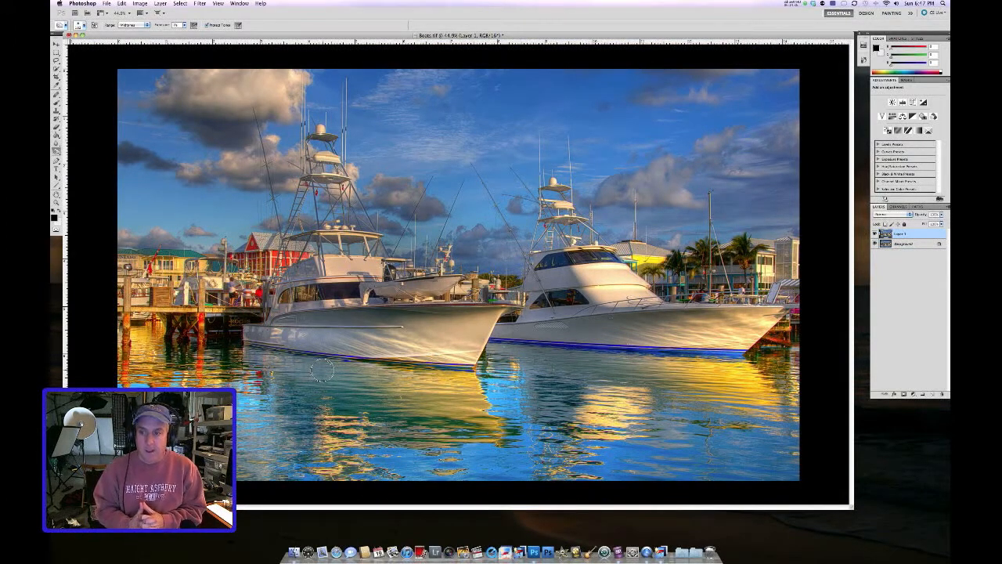
pyautogui.press('super+e')
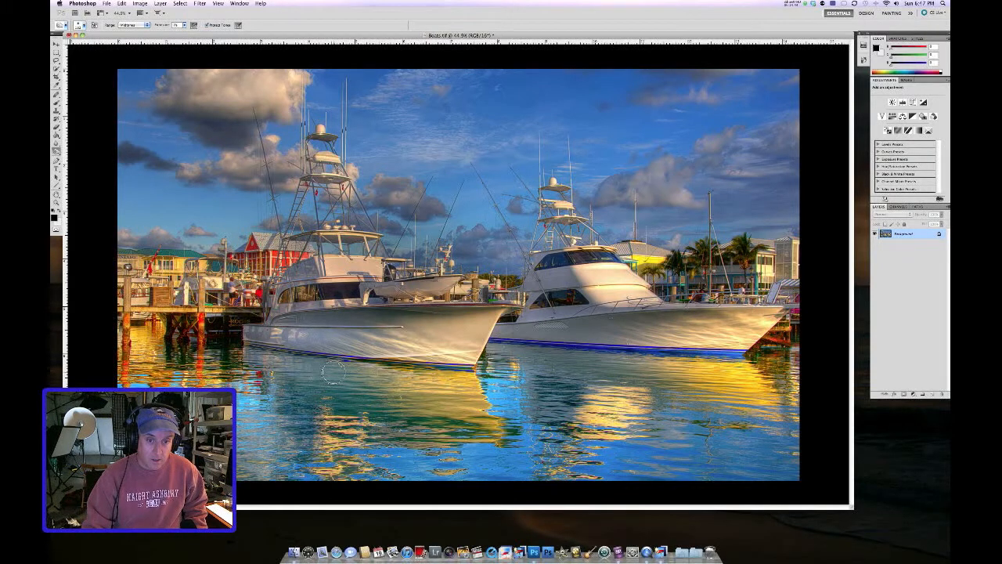
# Step: Set the pasteboard colour around the image to grey
pyautogui.press('super+minus')
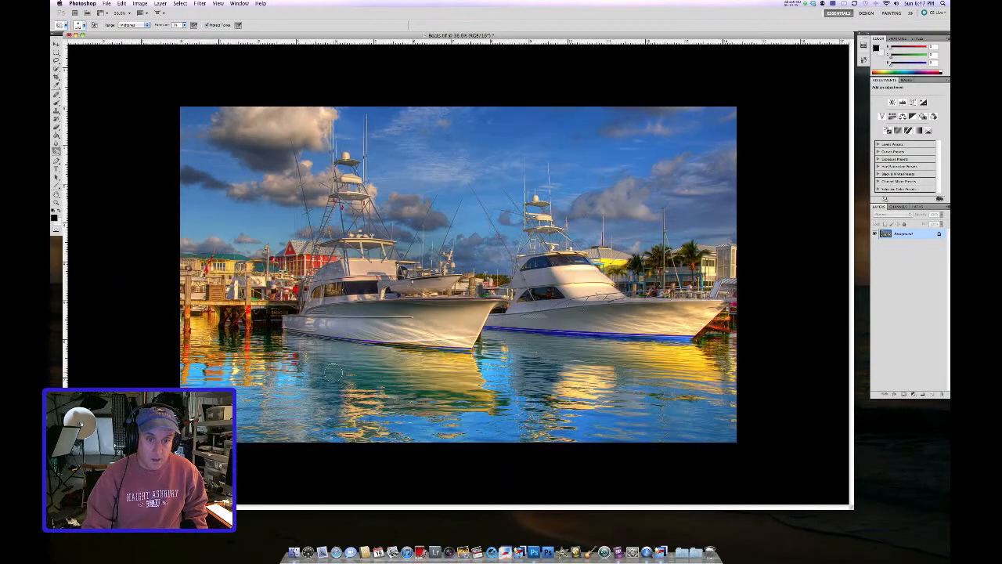
pyautogui.rightClick(115, 104)
pyautogui.click(132, 106)
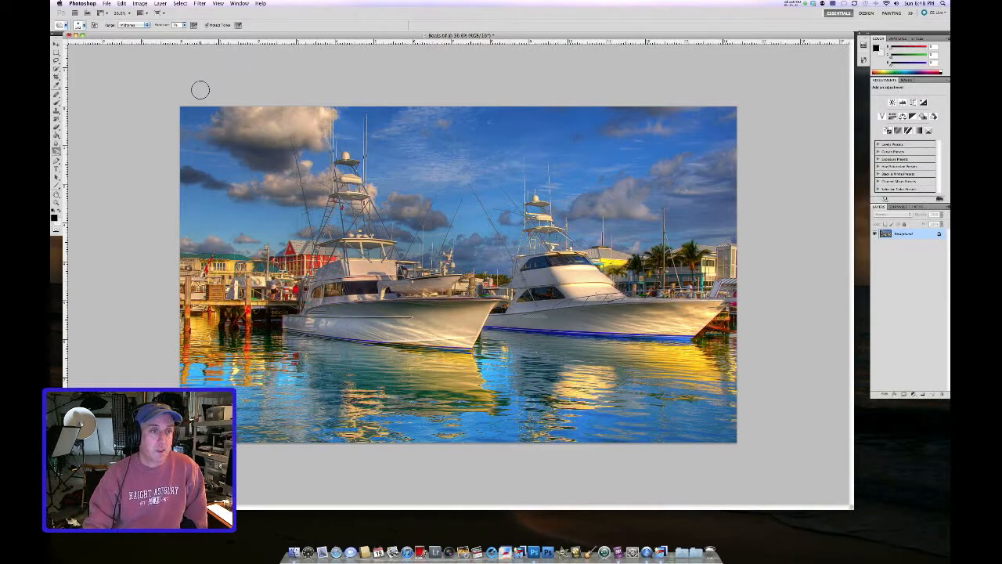
# Step: Enlarge the canvas height by 2 inches relative, anchored at the centre
pyautogui.click(139, 4)
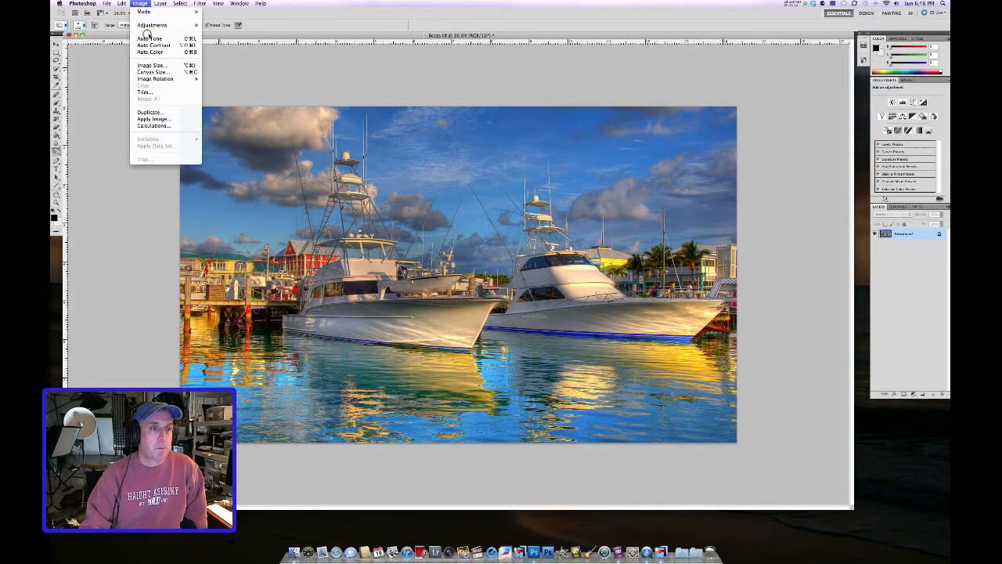
pyautogui.click(162, 72)
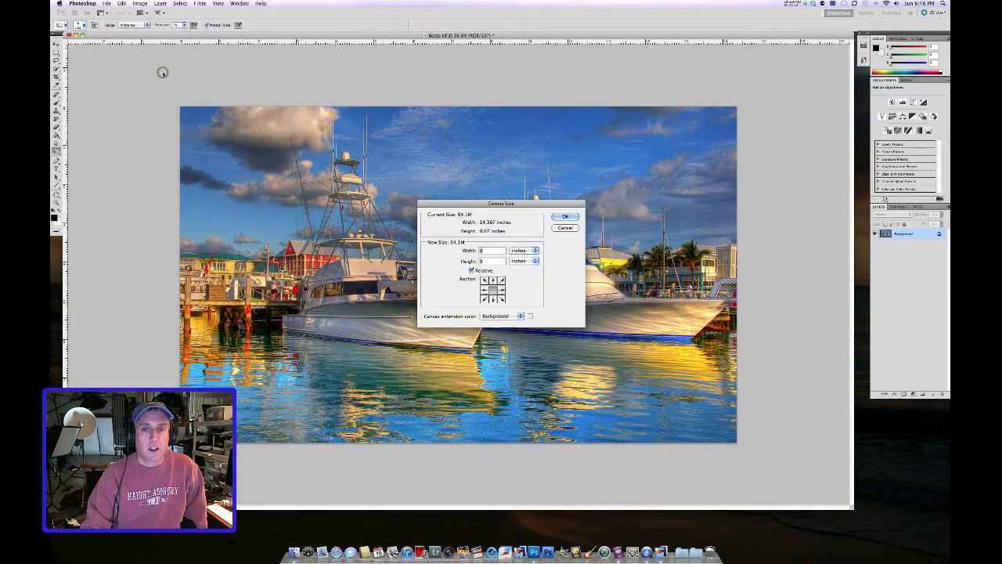
pyautogui.click(491, 261)
pyautogui.write('2')
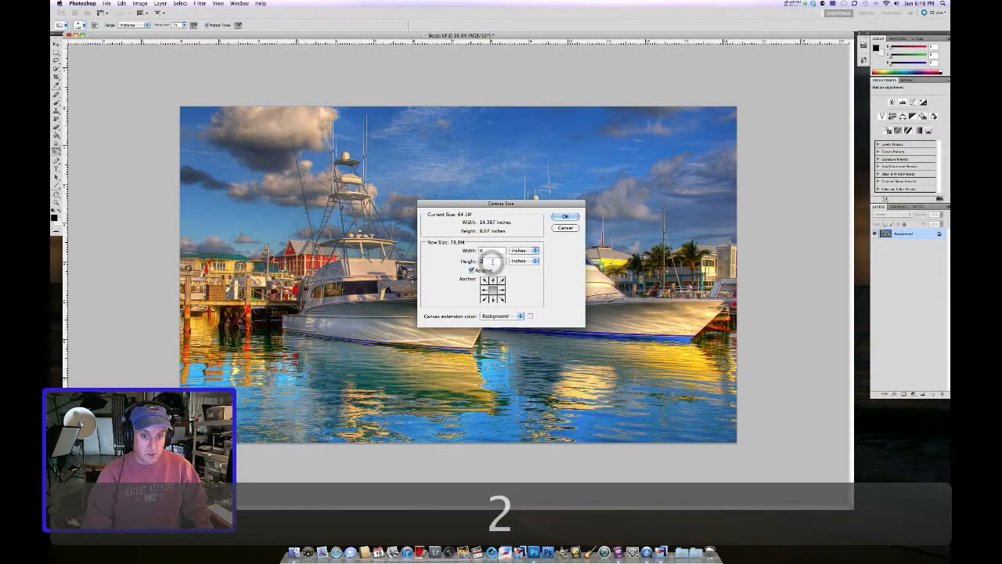
pyautogui.click(565, 216)
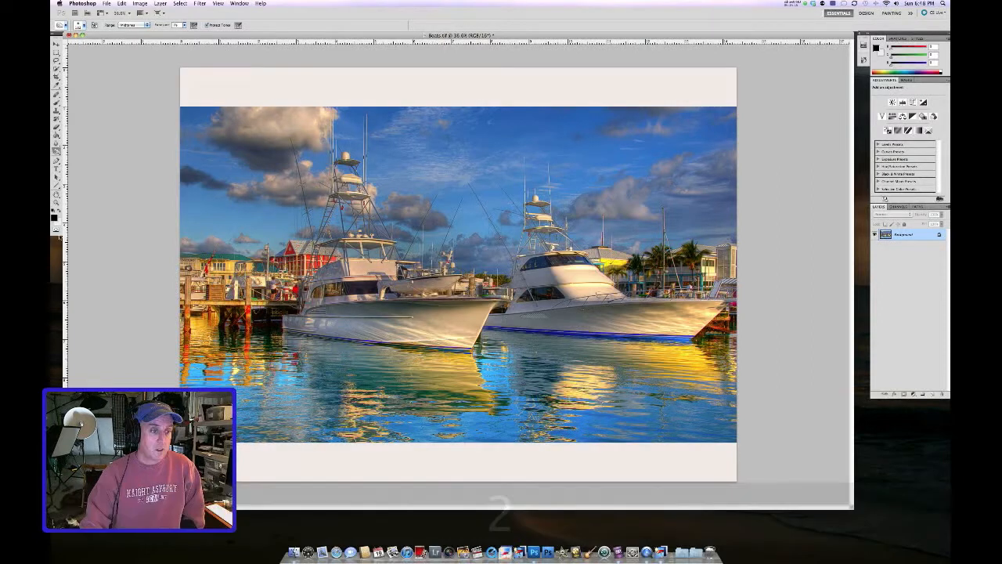
# Step: Set the foreground colour to near-black 000101 and fill the added top and bottom strips with the Paint Bucket
pyautogui.click(55, 217)
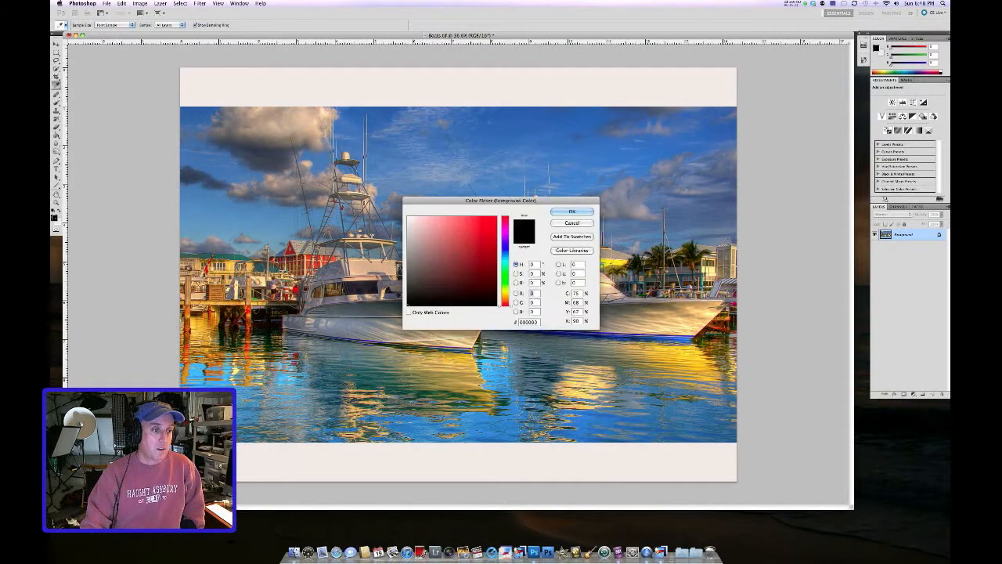
pyautogui.click(491, 302)
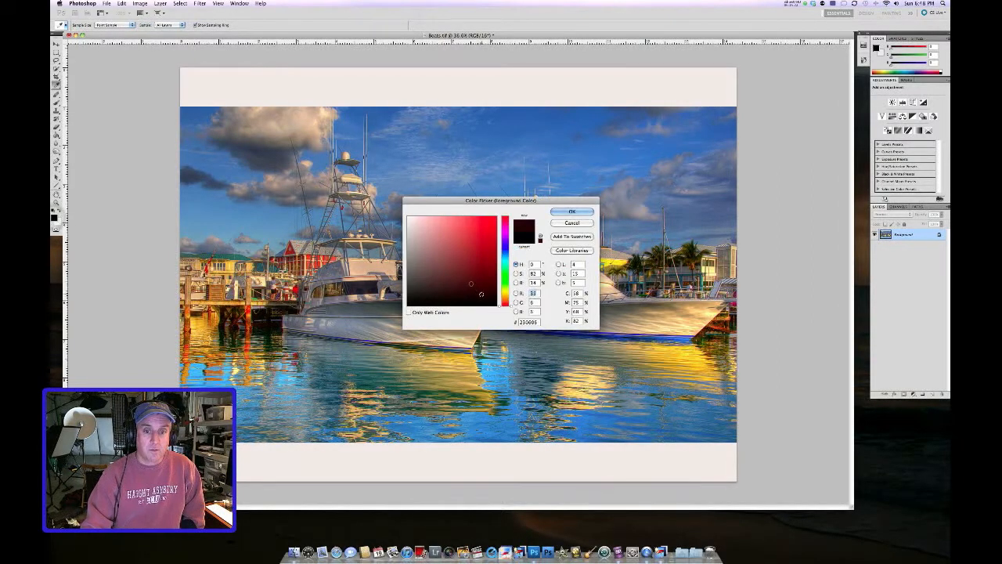
pyautogui.click(571, 211)
pyautogui.click(56, 134)
pyautogui.click(328, 92)
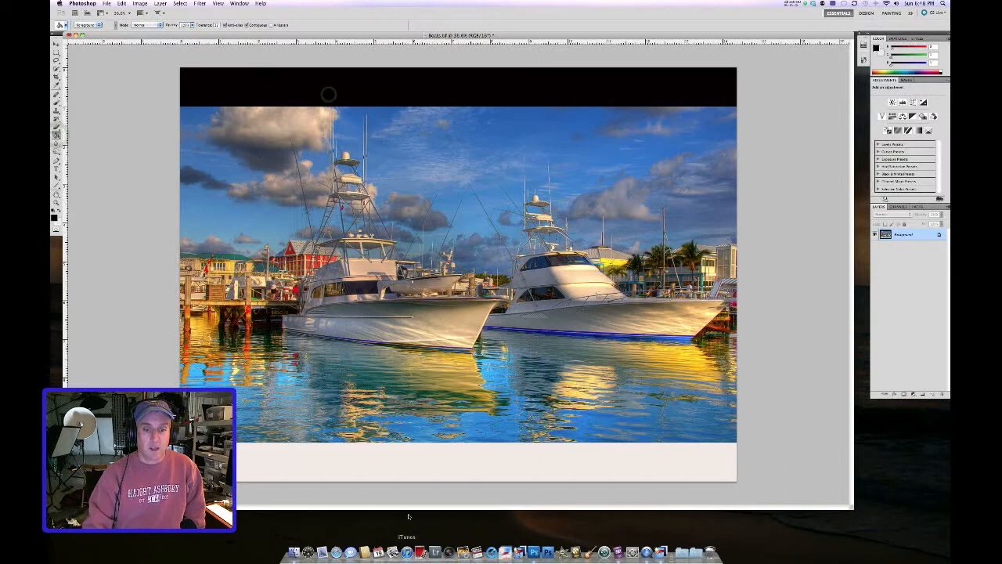
pyautogui.click(409, 465)
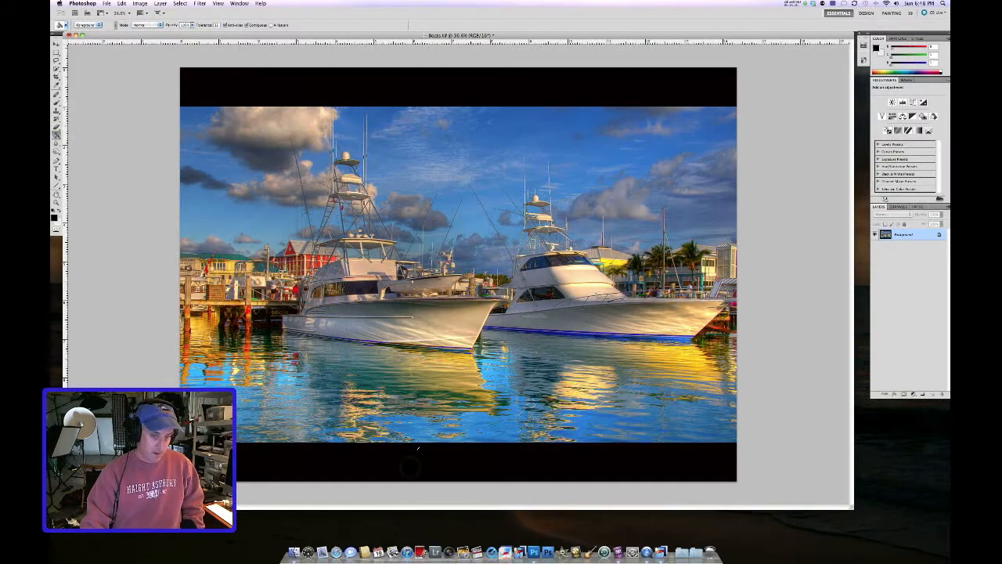
pyautogui.scroll(-2, 416, 439)
pyautogui.scroll(-1, 416, 438)
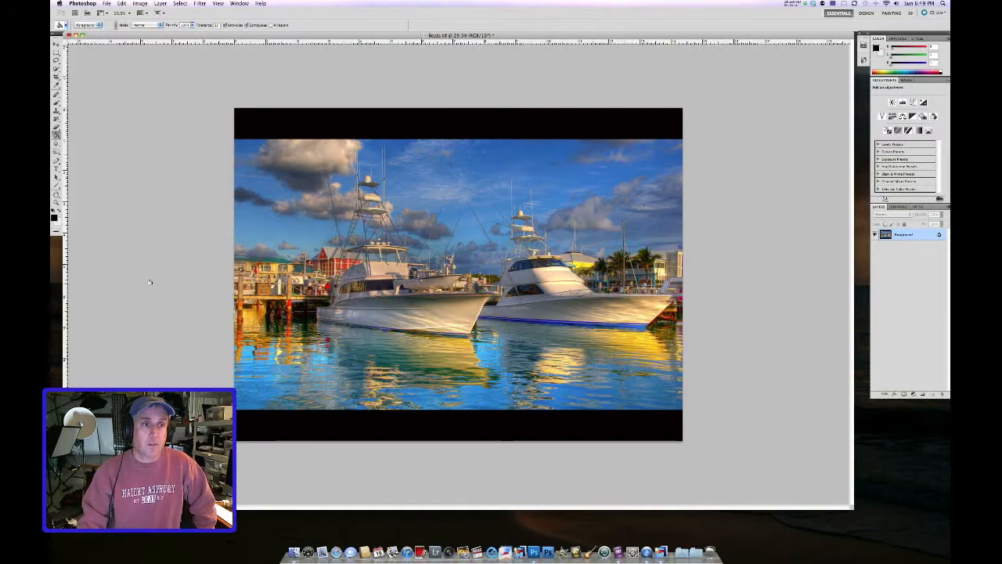
# Step: Open the Tiffen Dfx filter on the image, continuing past the trial licence notice
pyautogui.click(201, 4)
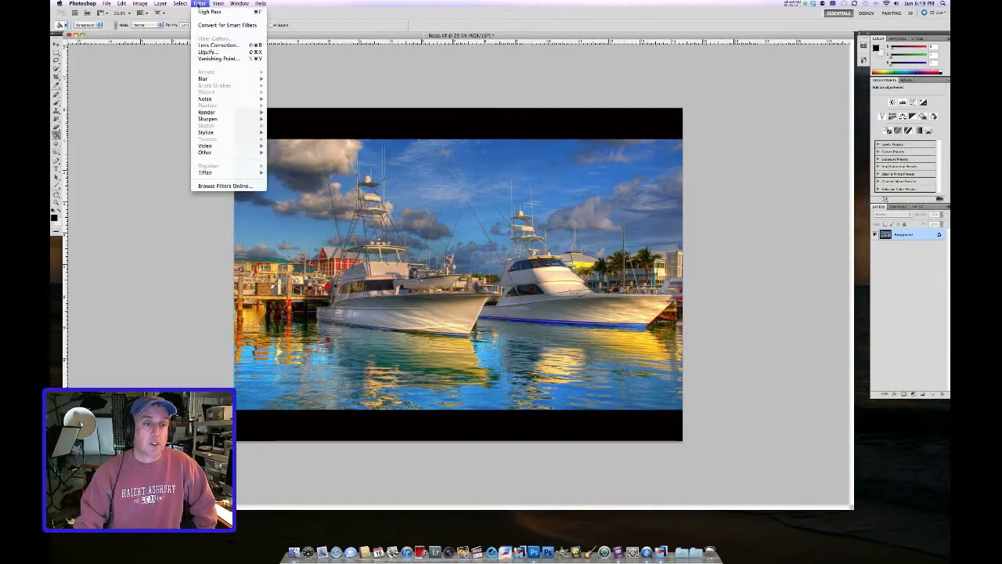
pyautogui.moveTo(212, 174)
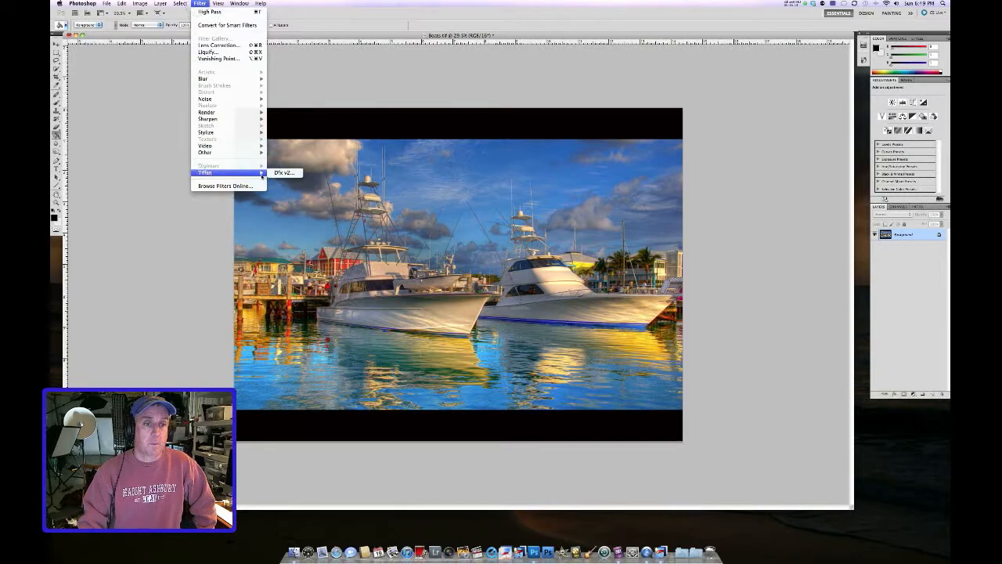
pyautogui.click(274, 173)
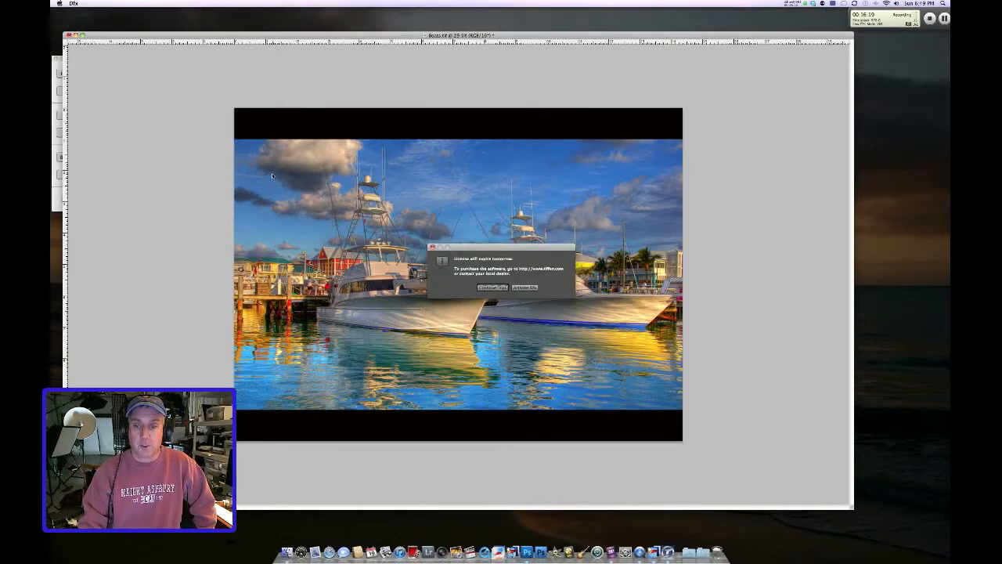
pyautogui.click(502, 288)
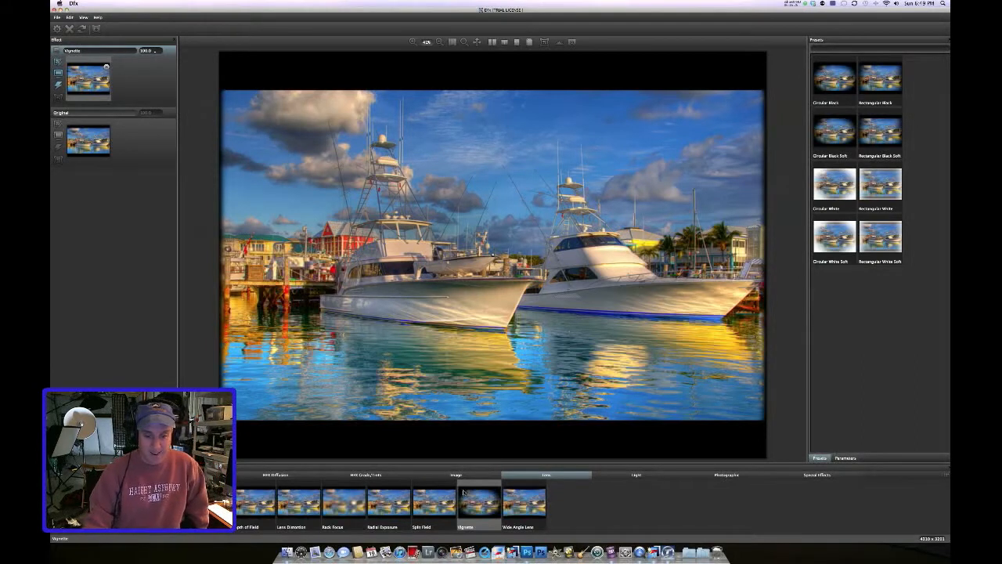
# Step: Apply a lens Vignette effect using the Rectangular Black preset
pyautogui.click(524, 504)
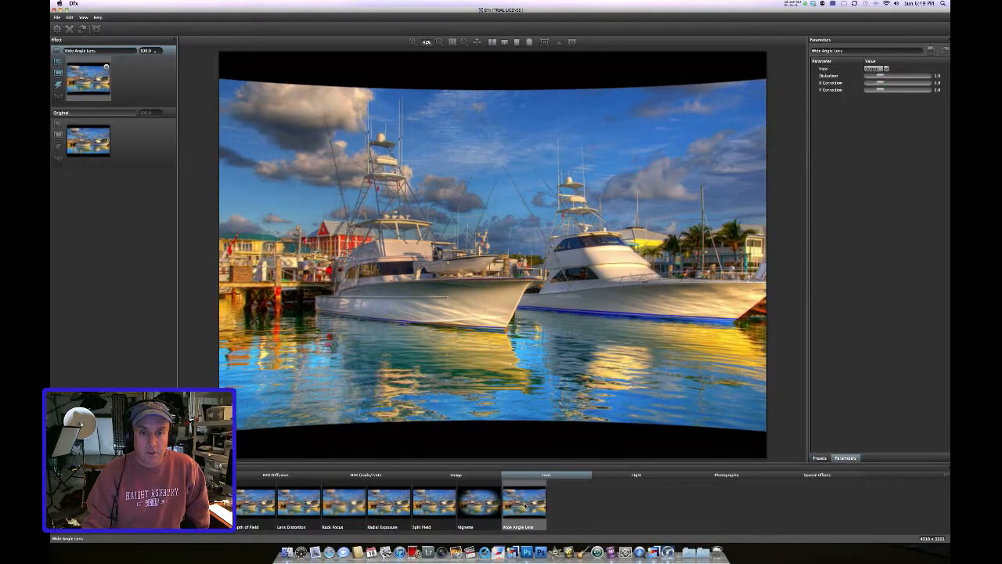
pyautogui.click(475, 503)
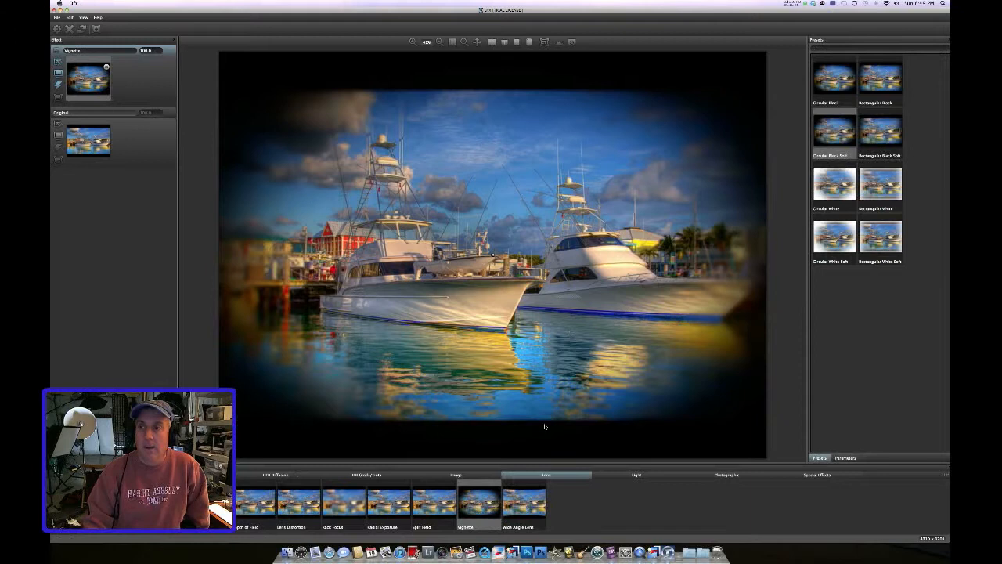
pyautogui.click(879, 130)
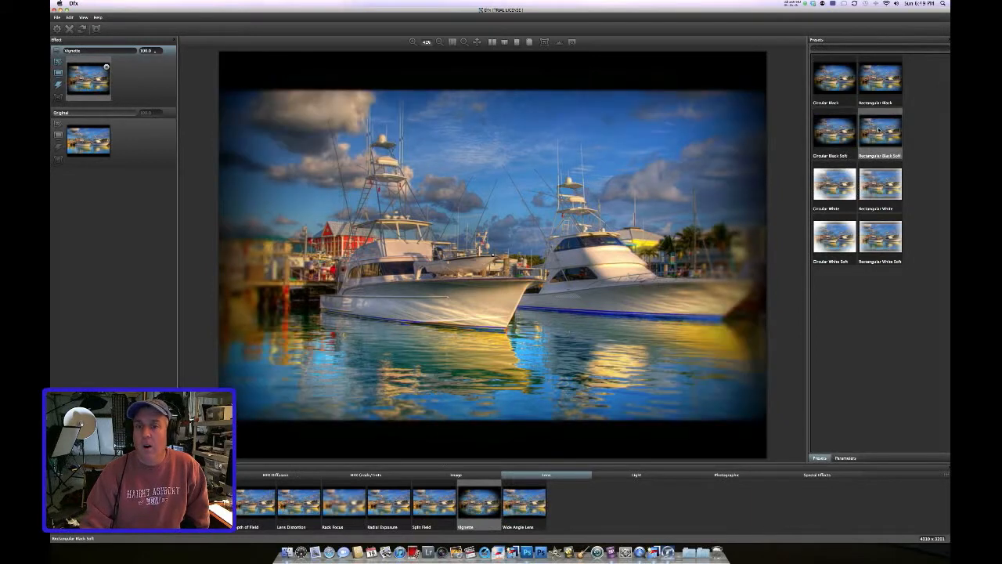
pyautogui.click(880, 85)
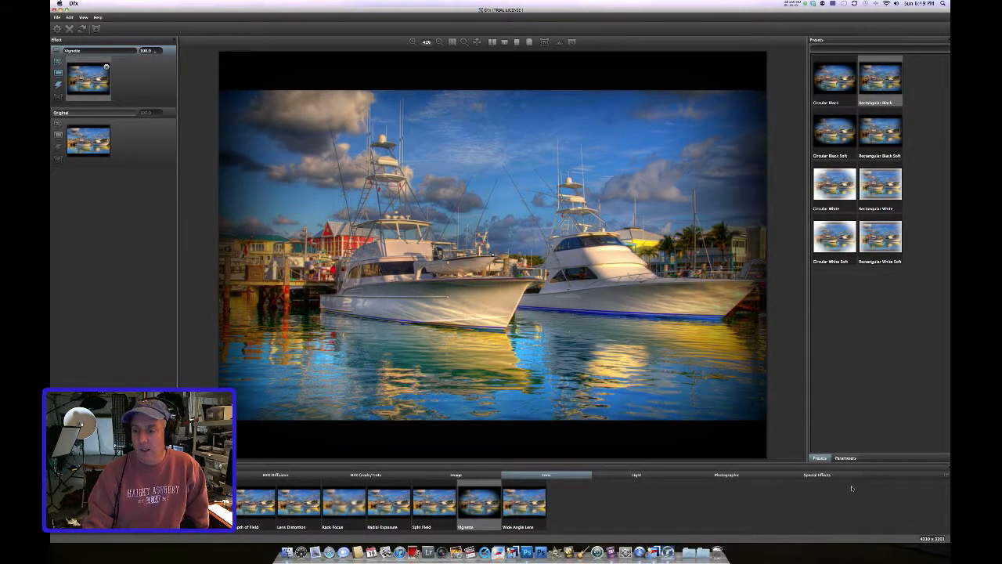
# Step: Unlink the vignette sizes, set Size X to about 197 and Size Y to about 164, and apply the filter
pyautogui.click(845, 458)
pyautogui.moveTo(897, 132); pyautogui.dragTo(891, 154)
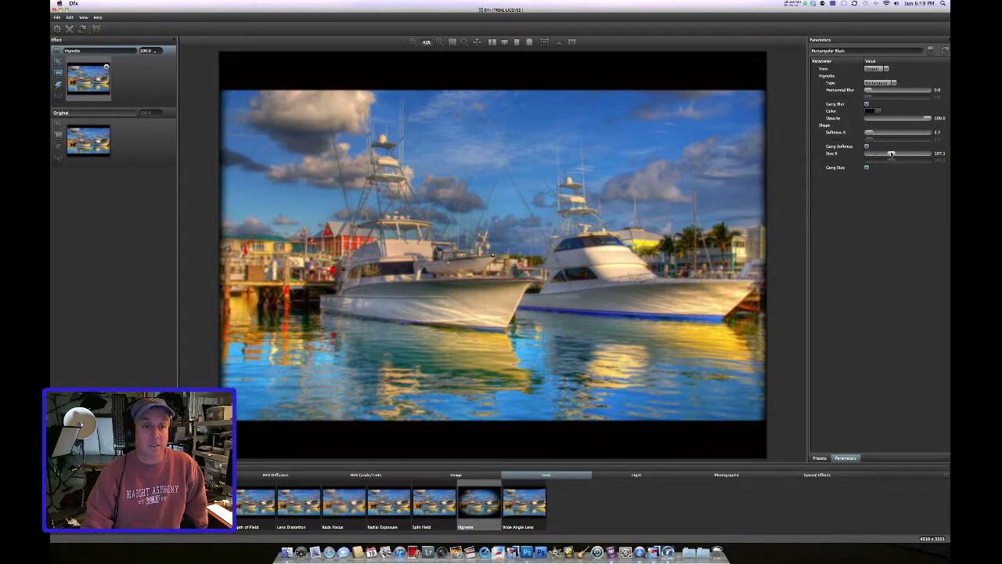
pyautogui.click(865, 168)
pyautogui.moveTo(889, 161); pyautogui.dragTo(885, 161)
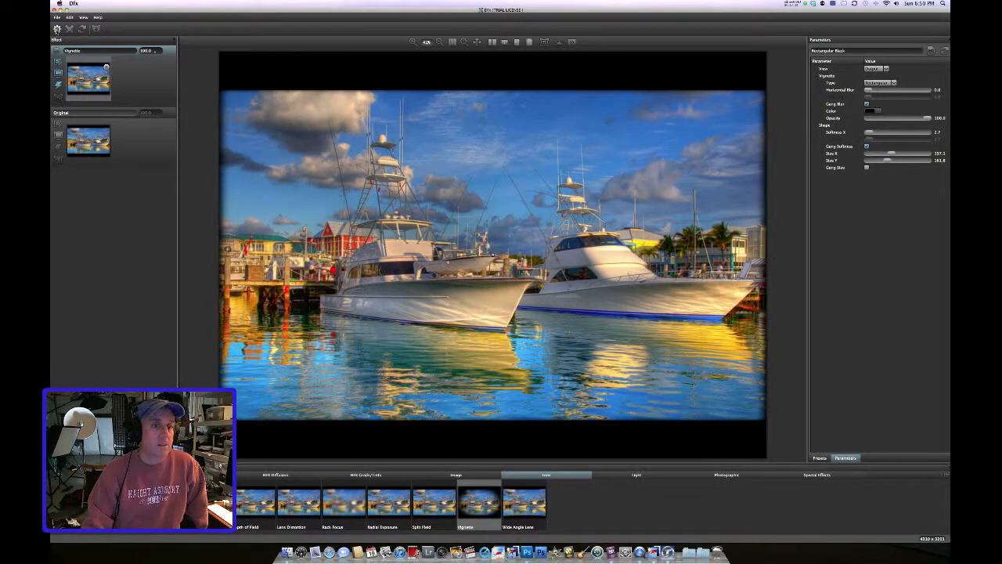
pyautogui.click(56, 29)
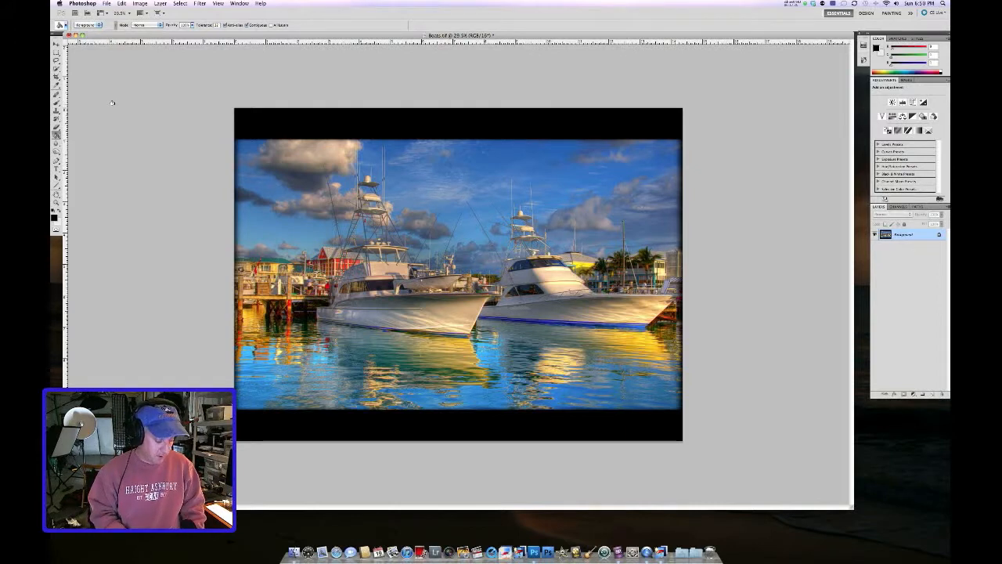
# Step: Save and close the finished image
pyautogui.press('s')
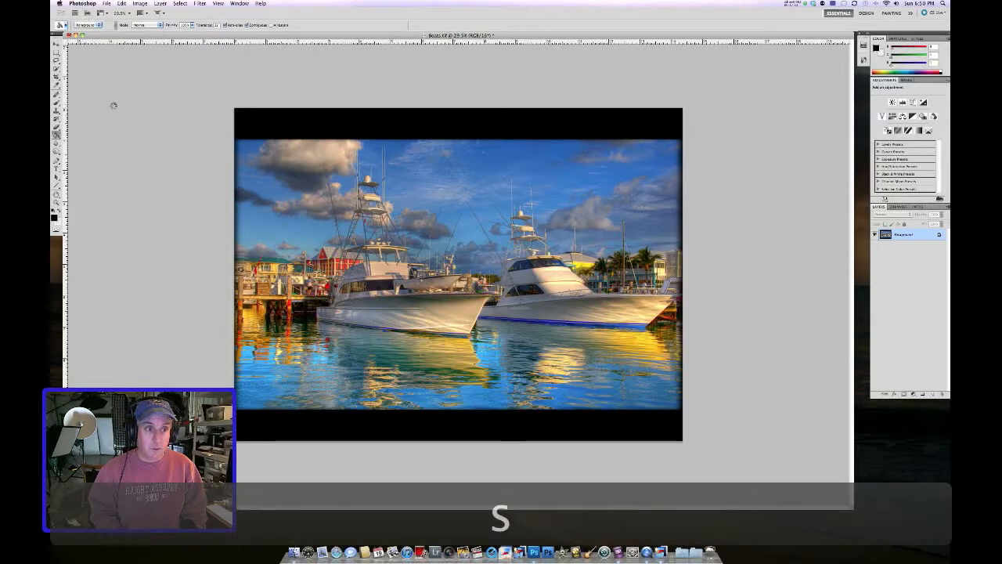
pyautogui.press('super+w')
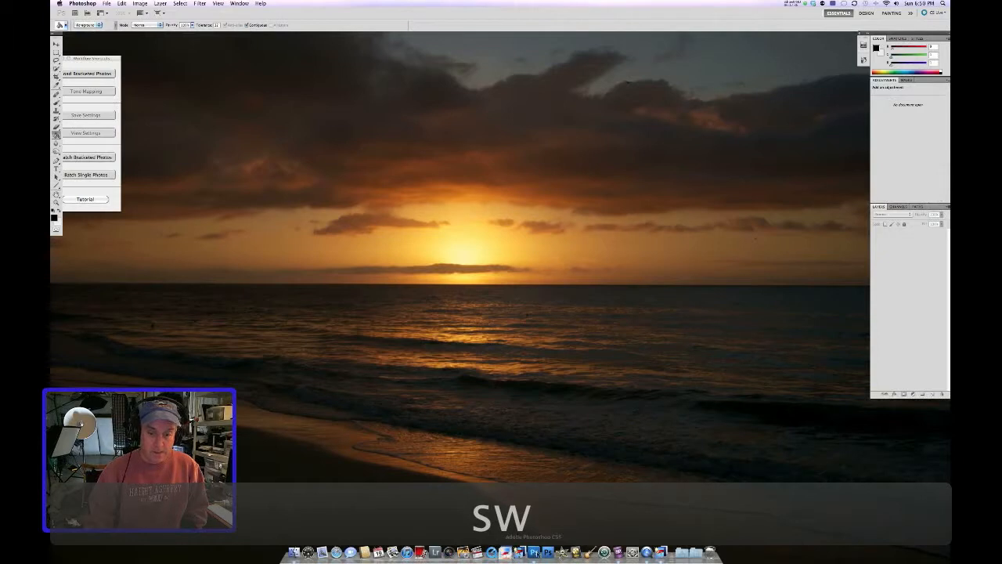
# Step: Switch to iPhoto and import Boats.tif from the Tutorial folder into the library
pyautogui.press('Tab')
pyautogui.click(467, 544)
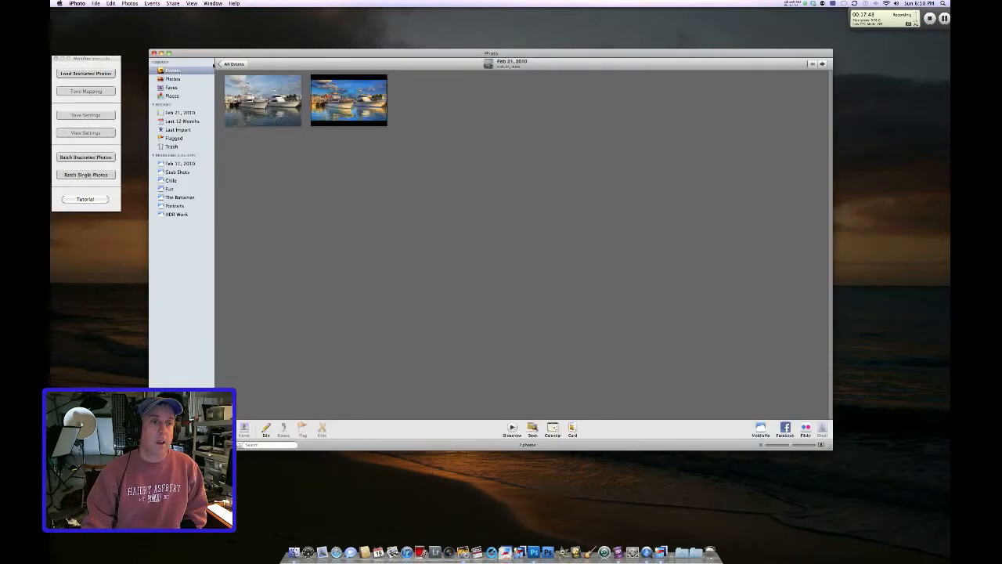
pyautogui.click(95, 3)
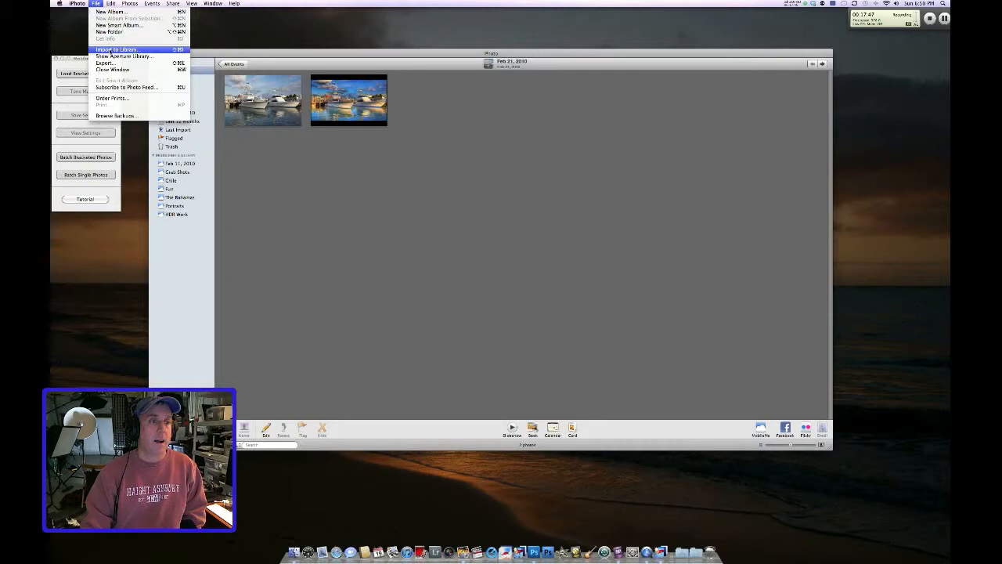
pyautogui.click(110, 49)
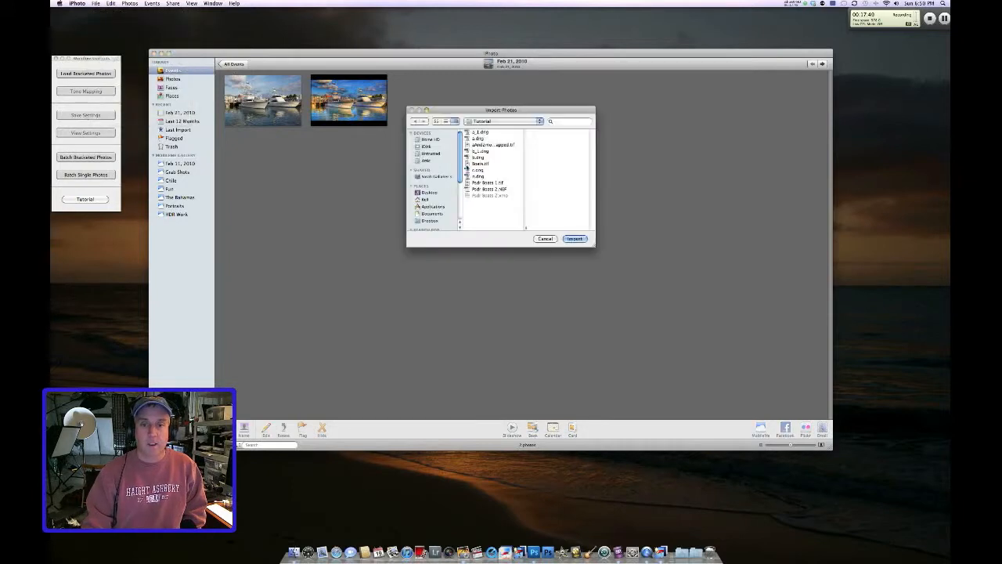
pyautogui.click(470, 163)
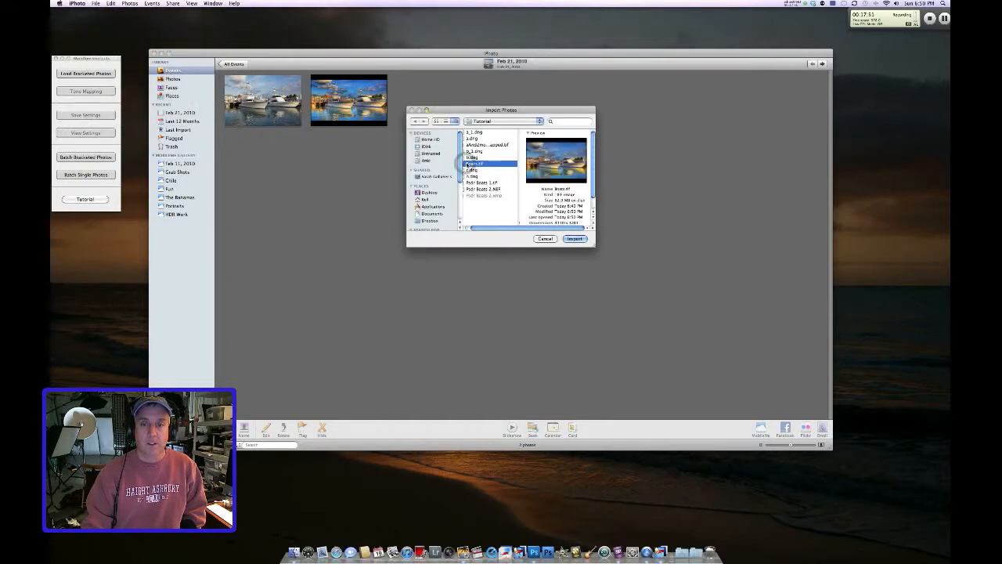
pyautogui.click(574, 239)
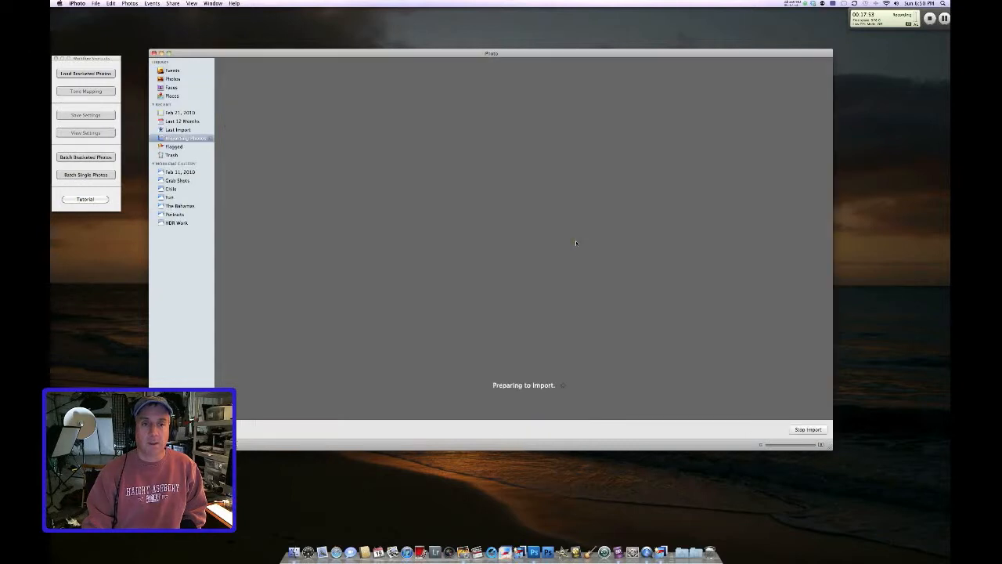
# Step: Merge the newly imported event into the Feb 21, 2010 event and open that event
pyautogui.click(169, 70)
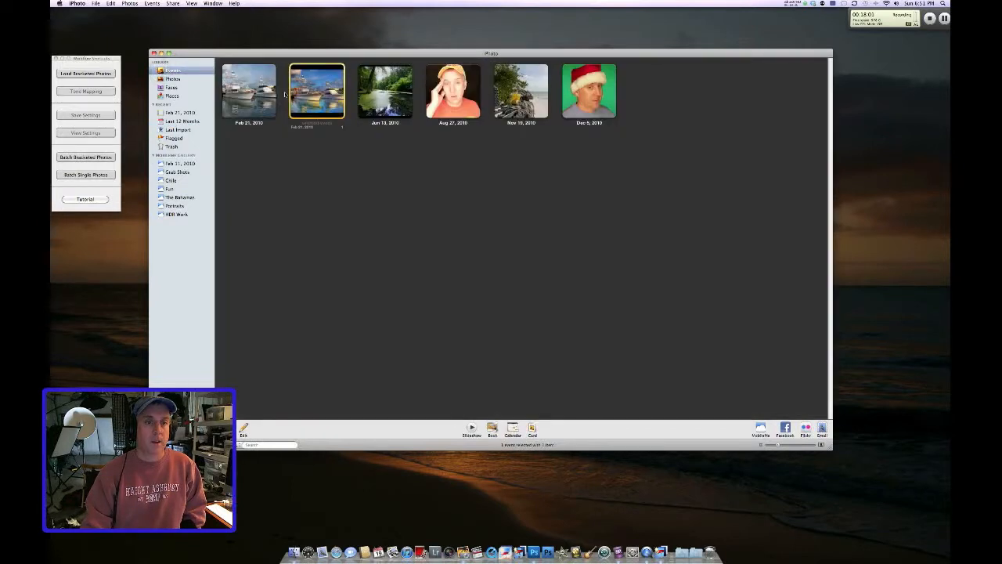
pyautogui.moveTo(313, 94); pyautogui.dragTo(260, 96)
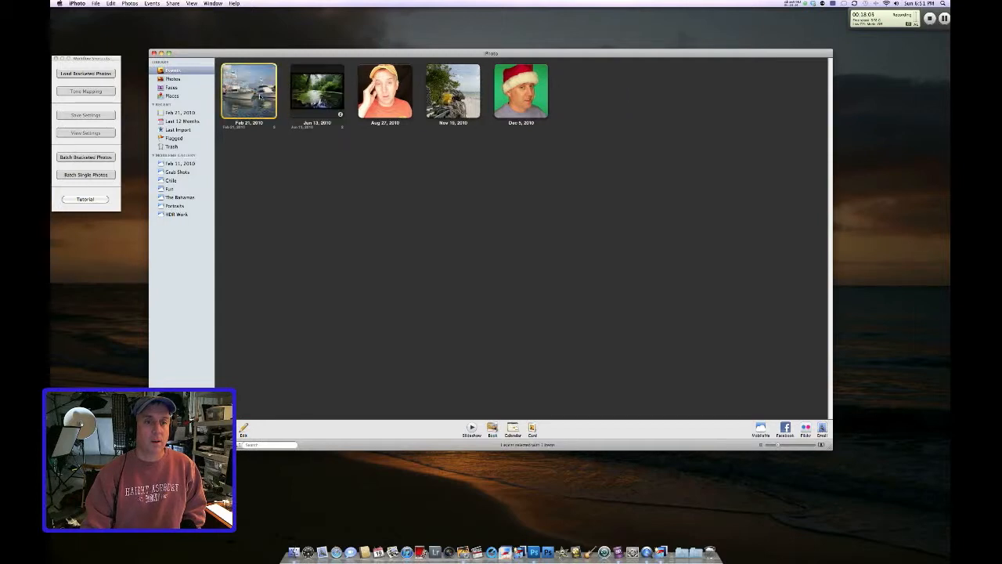
pyautogui.doubleClick(260, 94)
# Step: Select the two bordered boat versions and compare them side by side in full screen
pyautogui.click(351, 97)
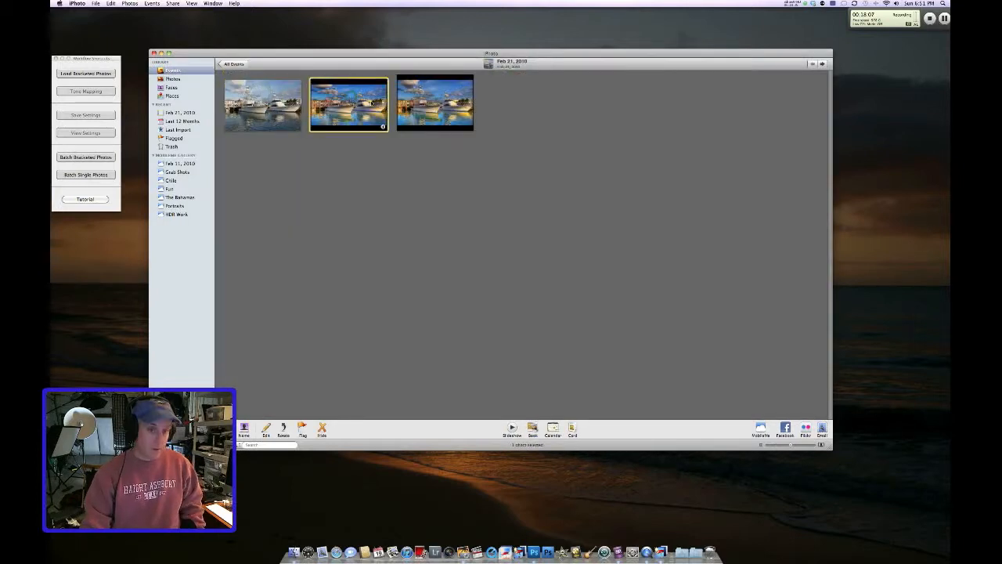
pyautogui.keyDown('shift'); pyautogui.click(441, 113); pyautogui.keyUp('shift')
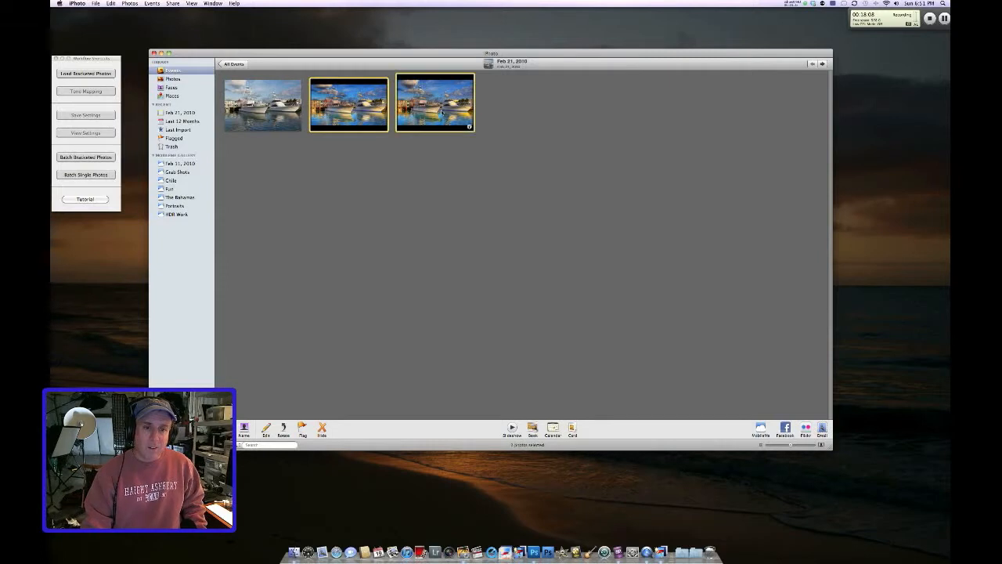
pyautogui.click(174, 4)
pyautogui.moveTo(191, 4)
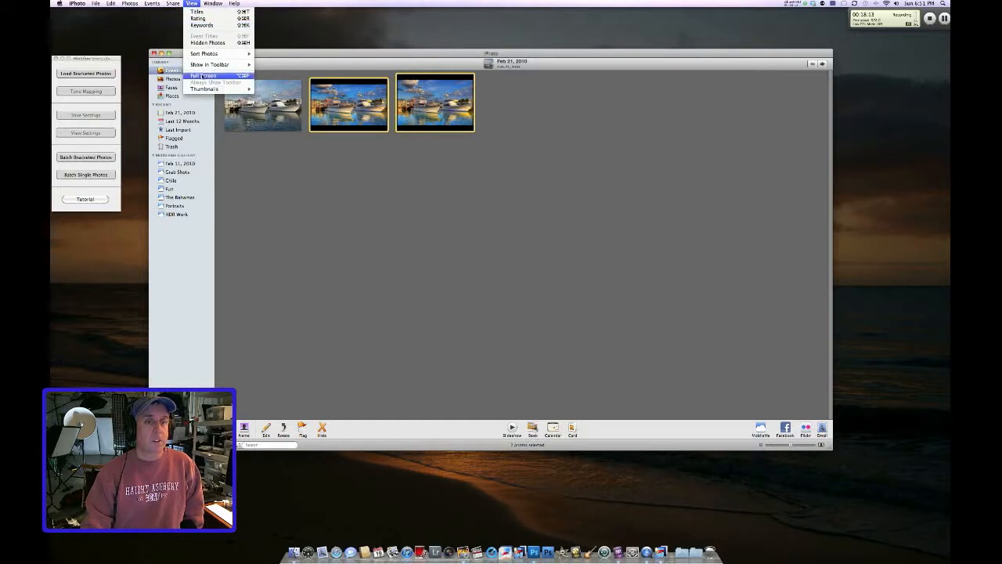
pyautogui.click(202, 76)
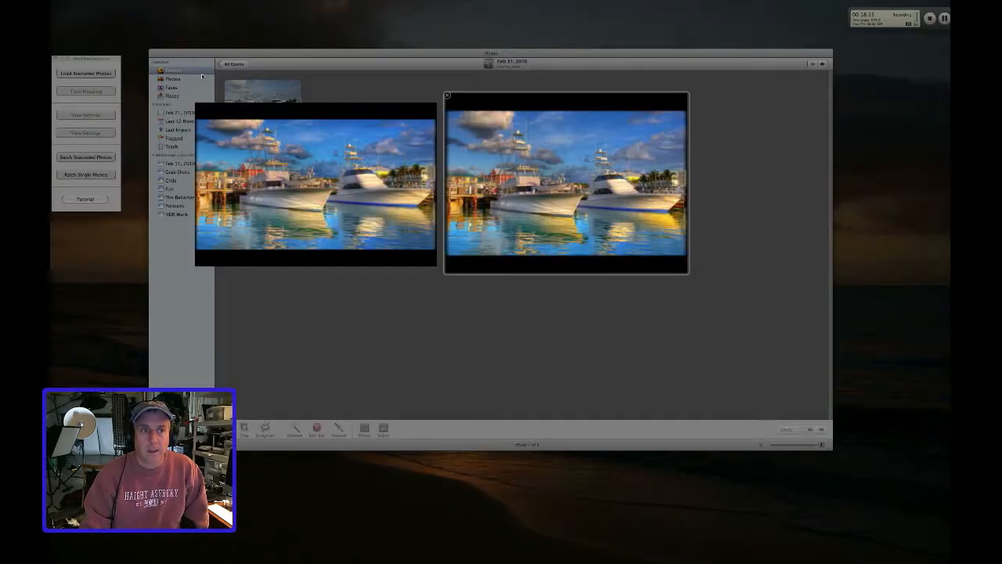